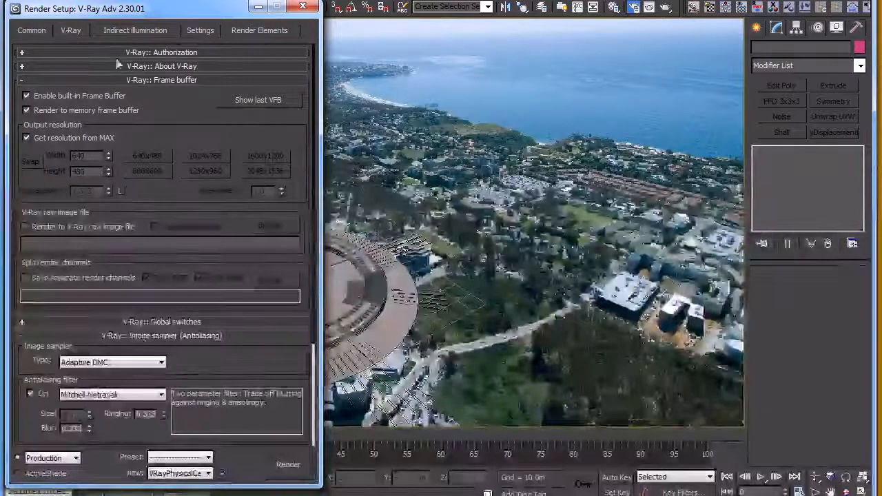
{"action": "left_click_drag", "start_coordinate": [147, 96], "coordinate": [184, 115]}
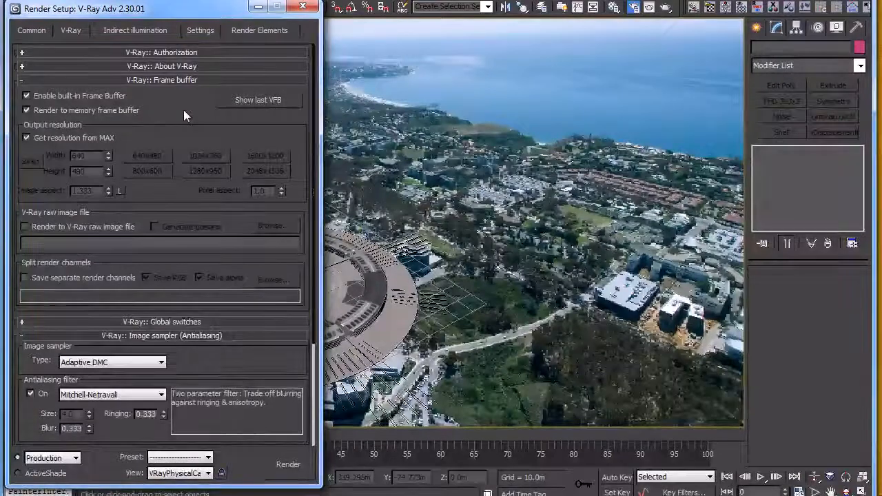
{"action": "left_click_drag", "start_coordinate": [183, 110], "coordinate": [185, 115]}
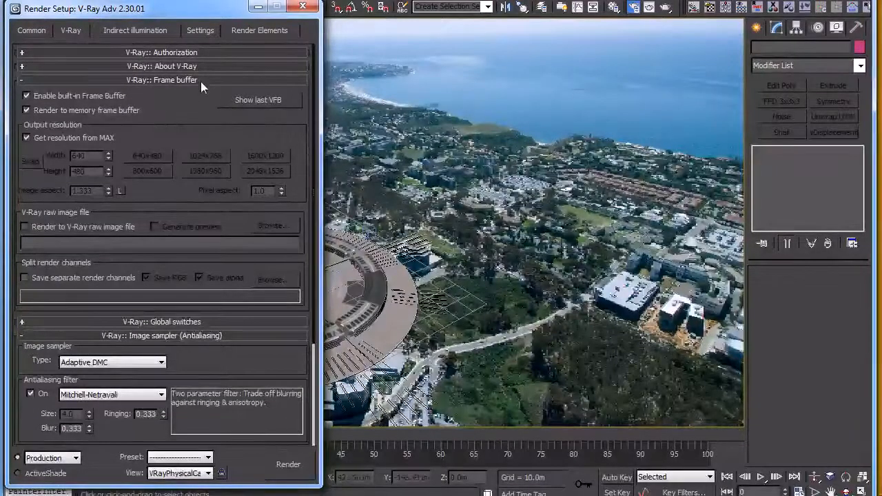
{"action": "scroll", "coordinate": [163, 111], "scroll_direction": "down", "scroll_amount": 3}
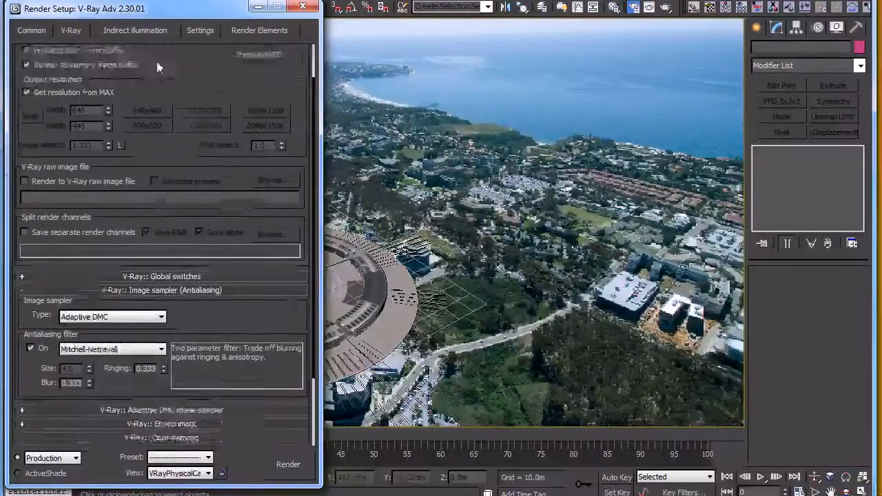
{"action": "scroll", "coordinate": [154, 60], "scroll_direction": "up", "scroll_amount": 3}
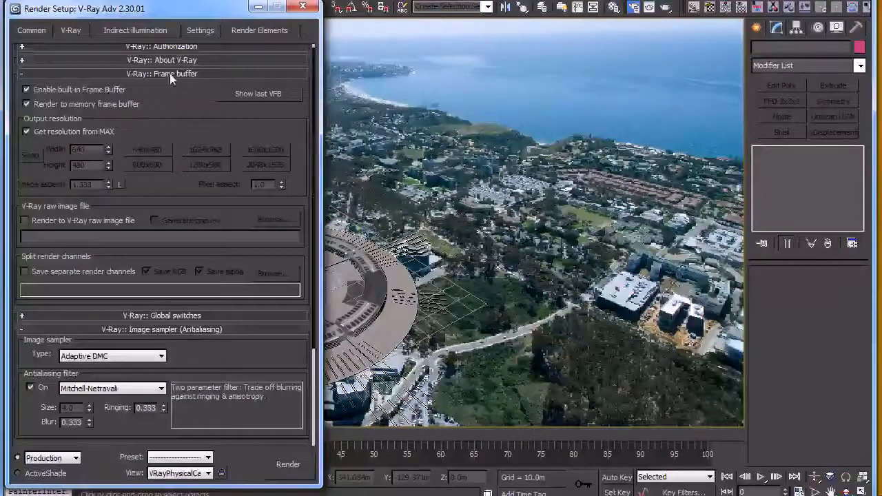
Collapse the V-Ray Frame buffer settings and expand the Global switches to review them
{"action": "left_click", "coordinate": [170, 73]}
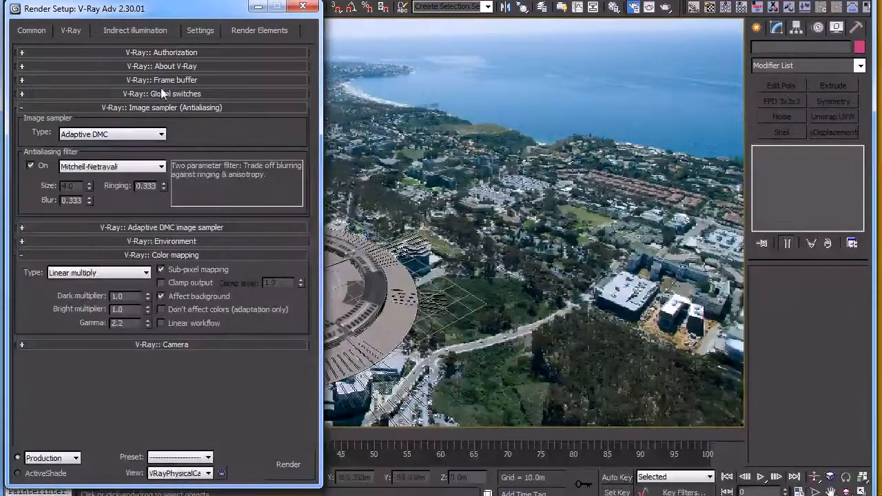
{"action": "left_click", "coordinate": [161, 93]}
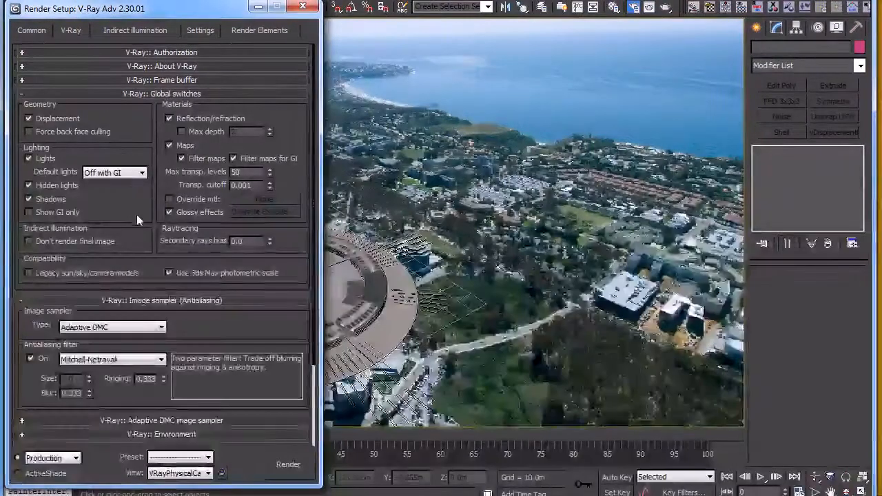
{"action": "left_click_drag", "start_coordinate": [128, 208], "coordinate": [126, 148]}
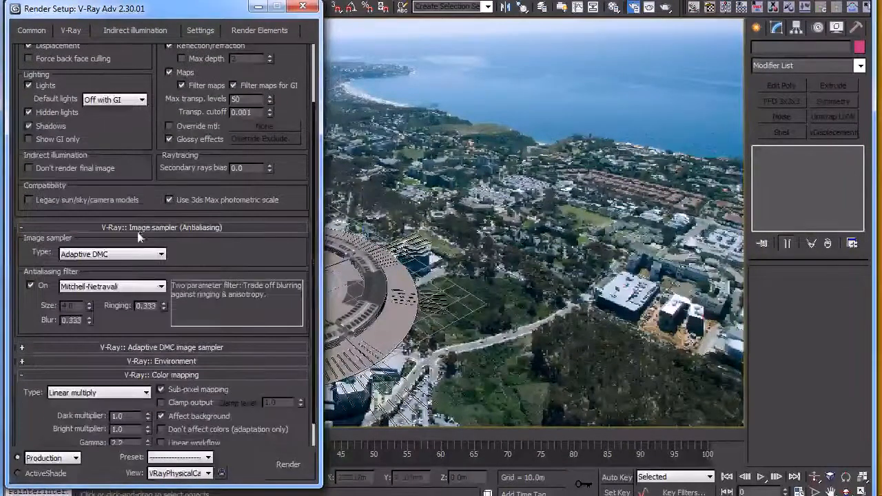
Set the image sampler's antialiasing filter to Mitchell-Netravali
{"action": "left_click_drag", "start_coordinate": [204, 253], "coordinate": [205, 226]}
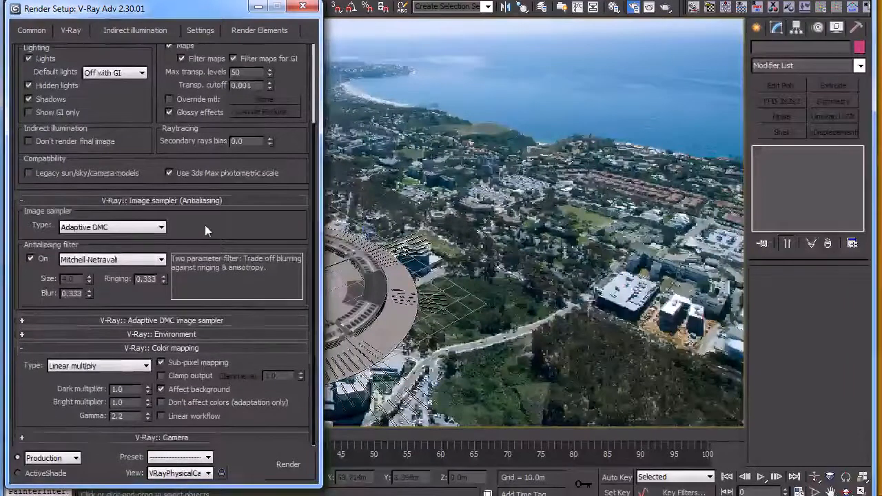
{"action": "left_click", "coordinate": [147, 260]}
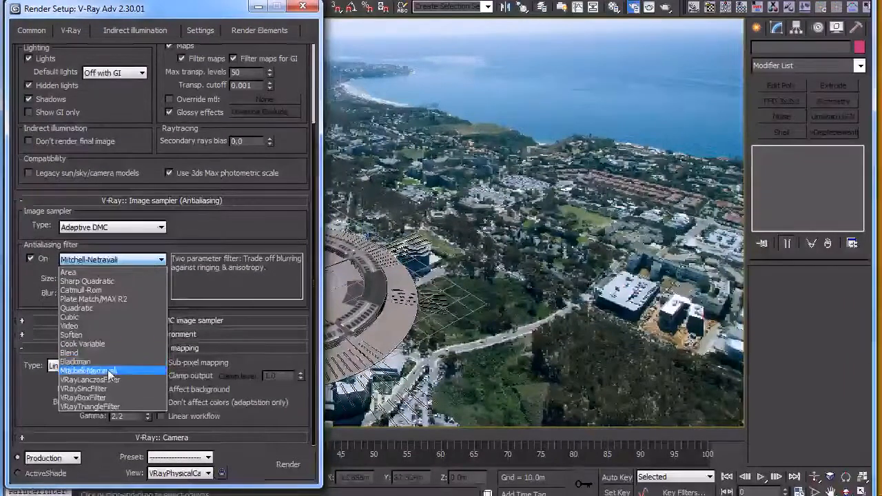
{"action": "left_click", "coordinate": [112, 370]}
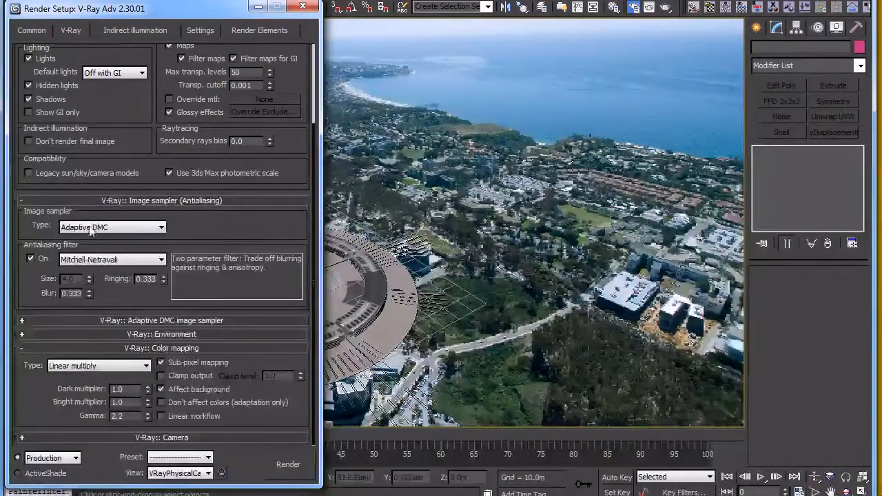
{"action": "left_click", "coordinate": [92, 261]}
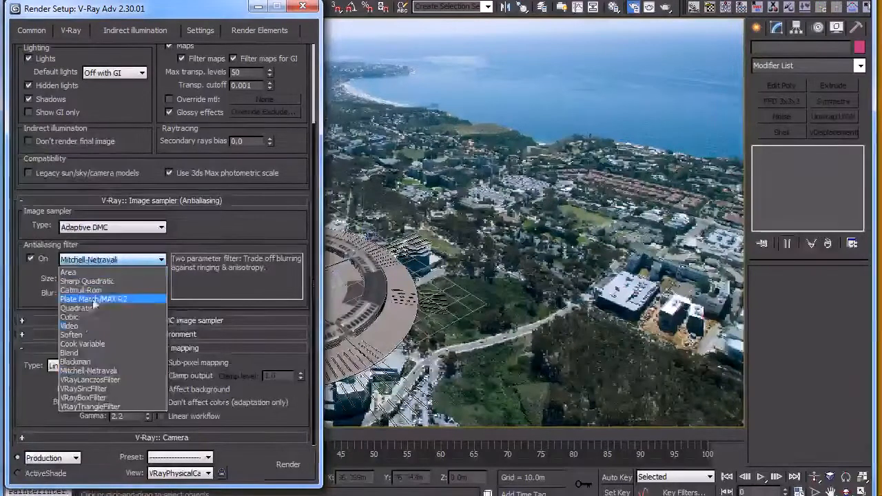
{"action": "left_click", "coordinate": [174, 247]}
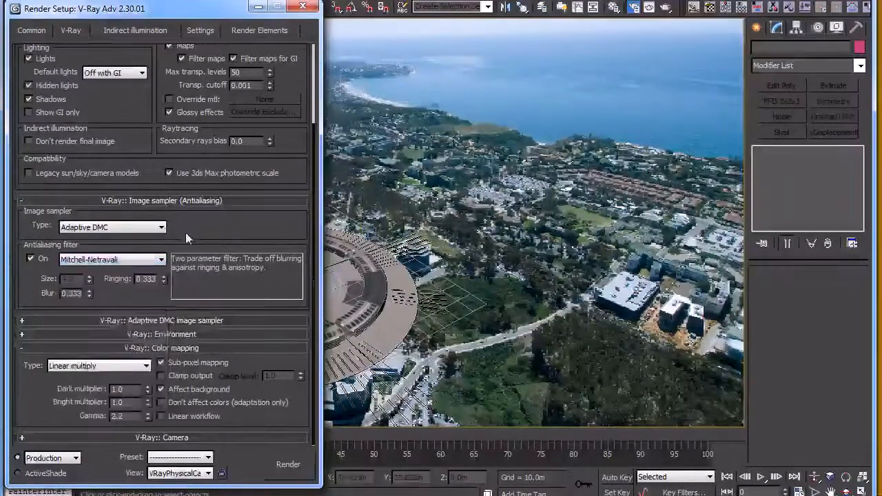
{"action": "left_click", "coordinate": [160, 261]}
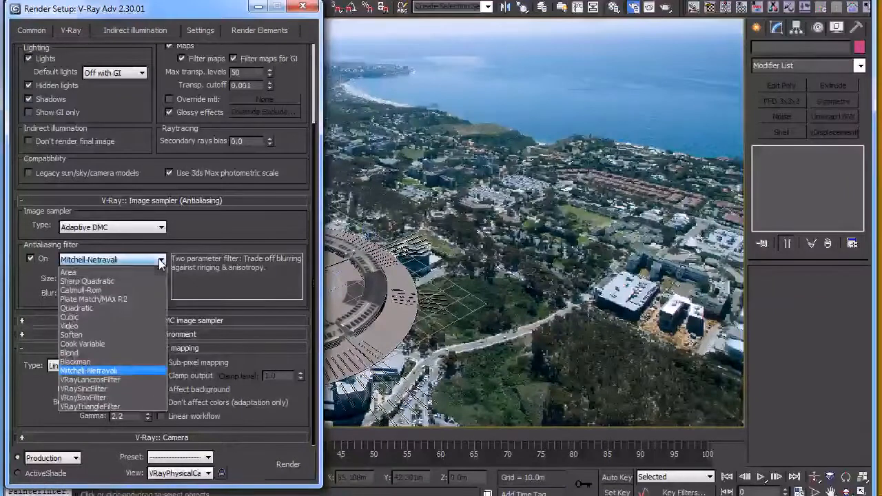
{"action": "left_click", "coordinate": [194, 226]}
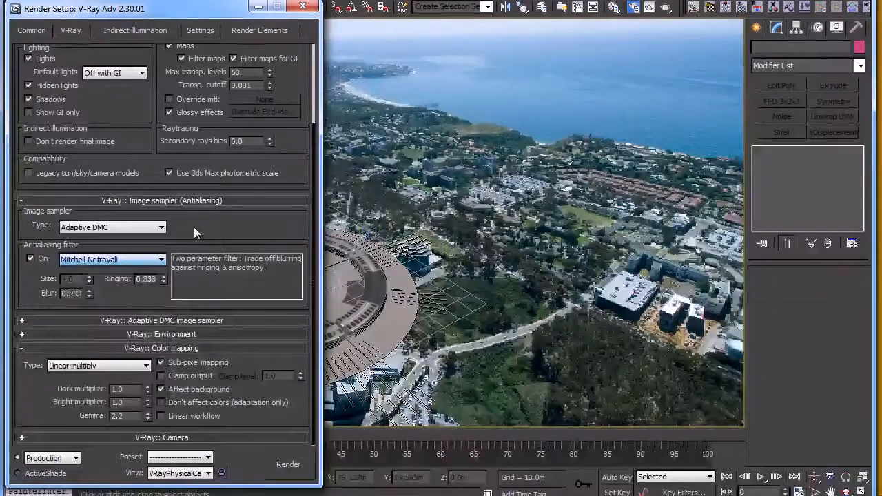
Expand the Adaptive DMC image sampler settings and set Max subdivs to 6
{"action": "left_click", "coordinate": [121, 322]}
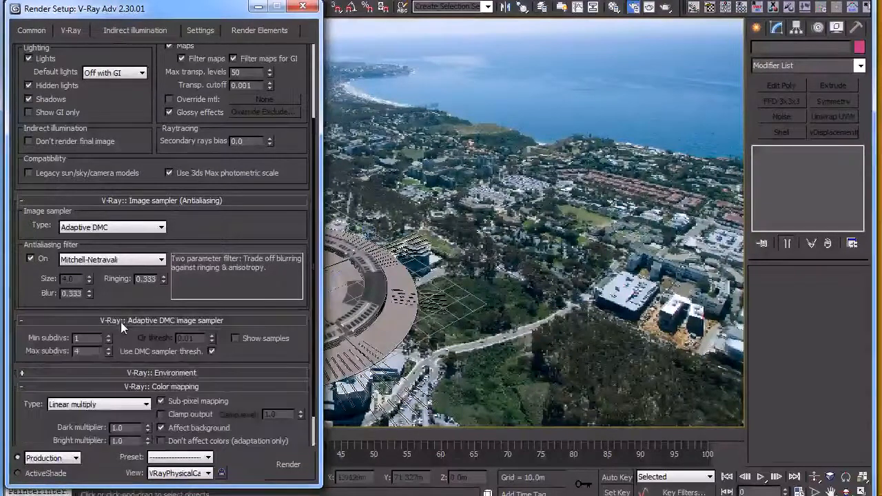
{"action": "double_click", "coordinate": [88, 351]}
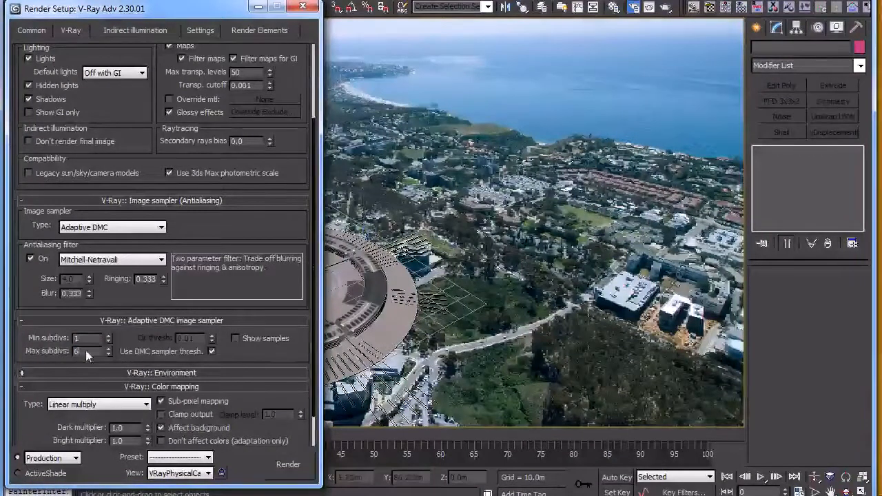
Review the Environment overrides, then collapse both the Environment and Color mapping settings
{"action": "scroll", "coordinate": [133, 271], "scroll_direction": "down", "scroll_amount": 2}
{"action": "left_click_drag", "start_coordinate": [134, 271], "coordinate": [137, 225]}
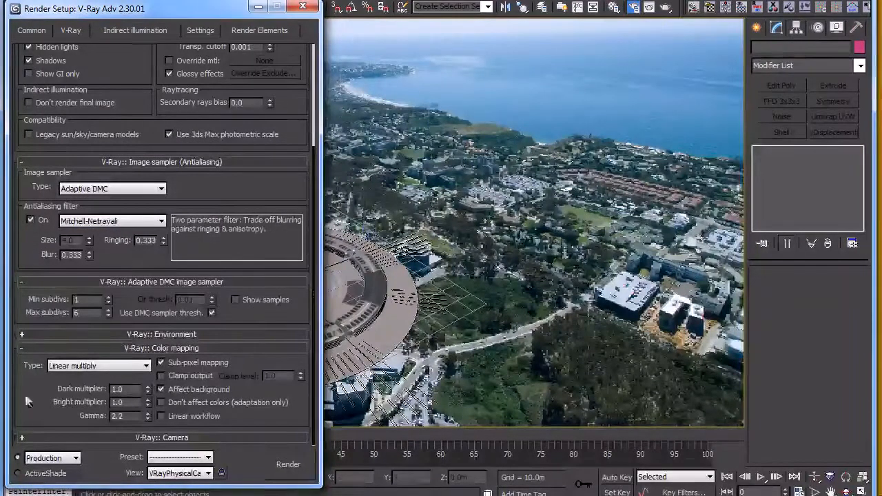
{"action": "left_click", "coordinate": [102, 334]}
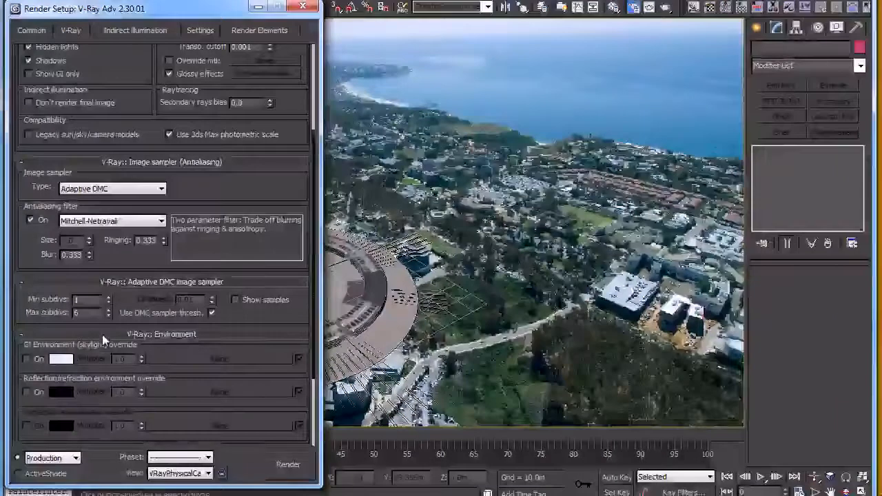
{"action": "left_click", "coordinate": [102, 334]}
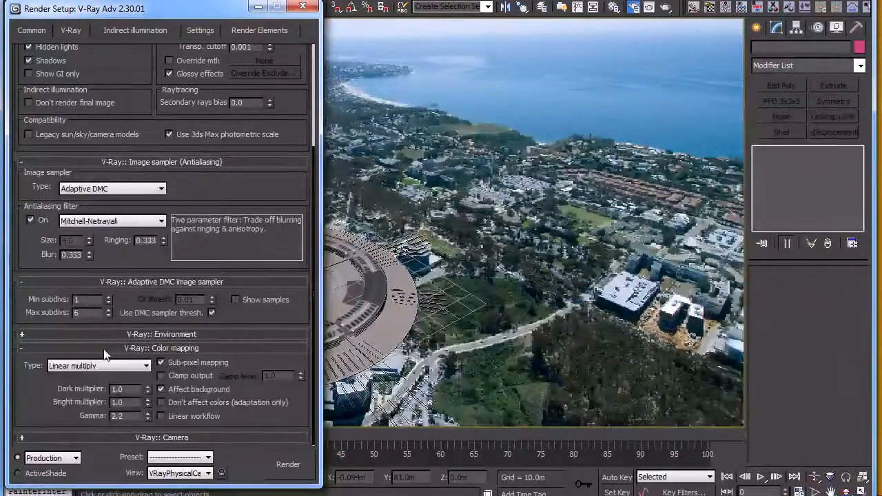
{"action": "left_click", "coordinate": [105, 349]}
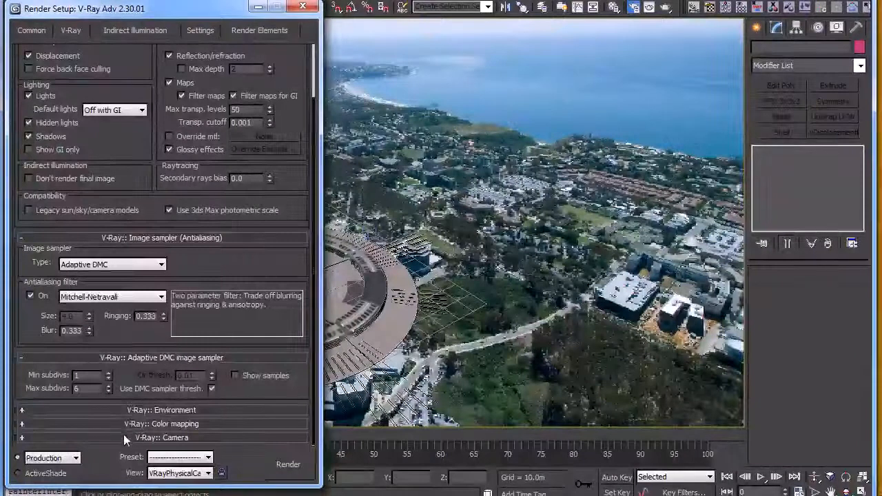
Set up indirect illumination with refractive GI caustics on, Irradiance map for primary bounces and Light cache for secondary bounces
{"action": "left_click", "coordinate": [131, 30]}
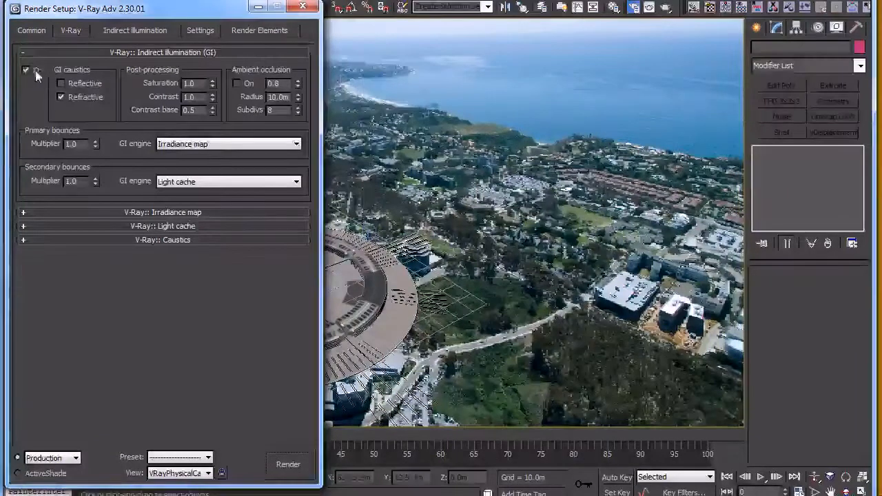
{"action": "left_click", "coordinate": [64, 97]}
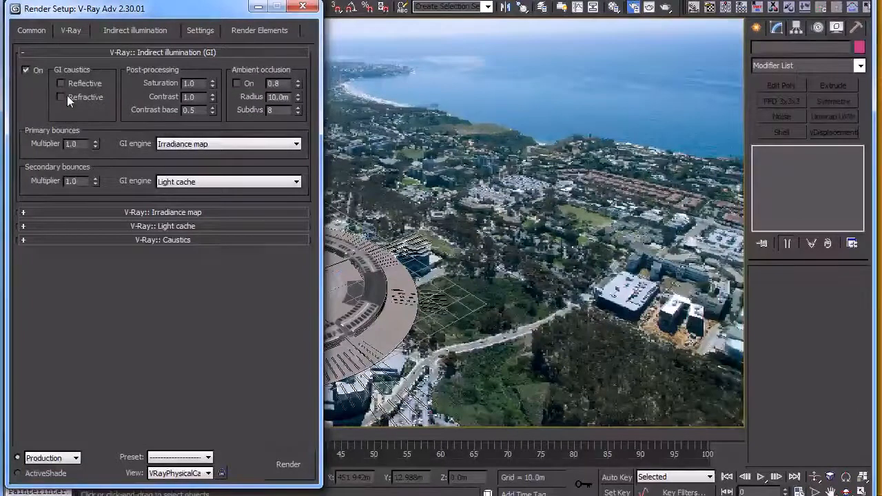
{"action": "left_click", "coordinate": [61, 97]}
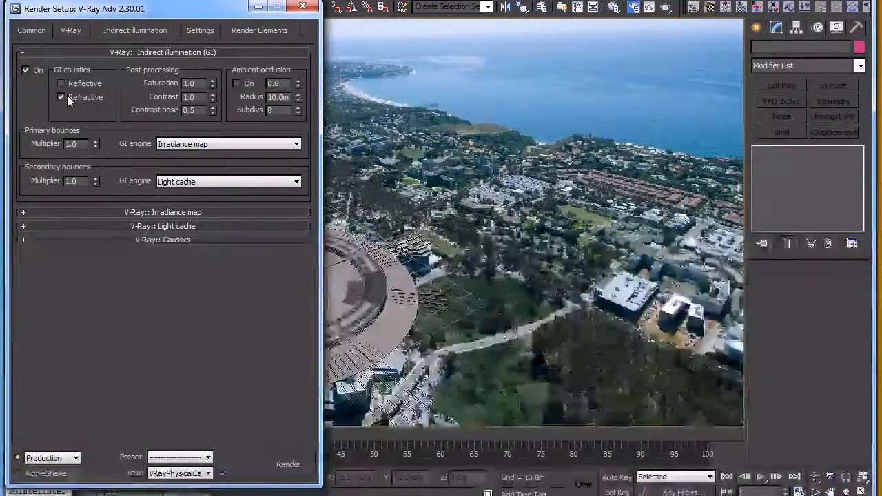
{"action": "left_click", "coordinate": [160, 144]}
{"action": "left_click", "coordinate": [167, 152]}
{"action": "left_click", "coordinate": [171, 182]}
{"action": "left_click", "coordinate": [172, 181]}
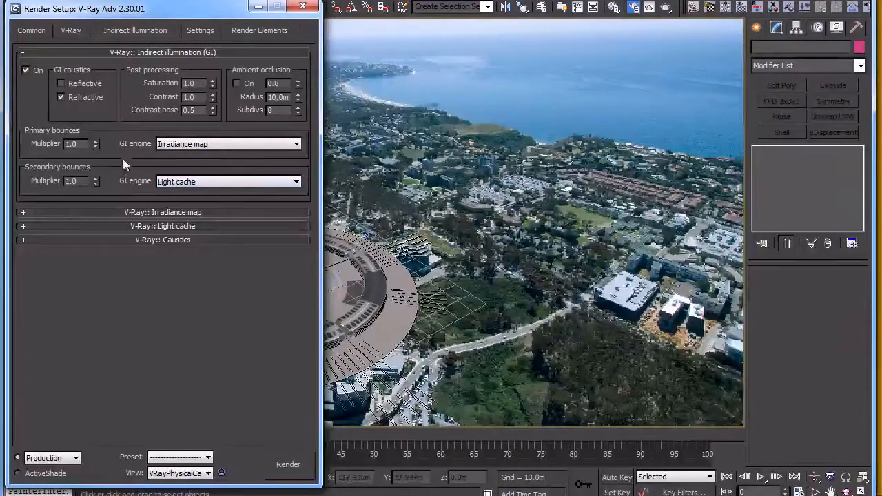
Expand the Irradiance map settings and choose the Low built-in preset
{"action": "left_click", "coordinate": [117, 212]}
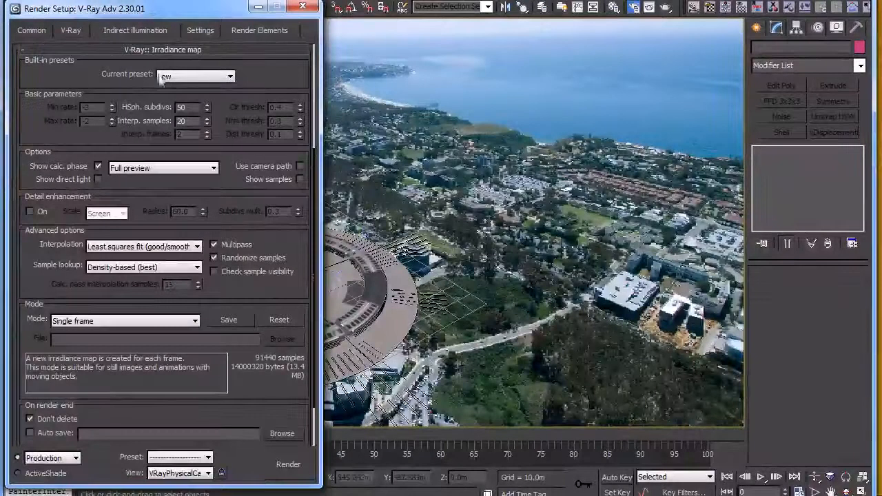
{"action": "left_click", "coordinate": [163, 77]}
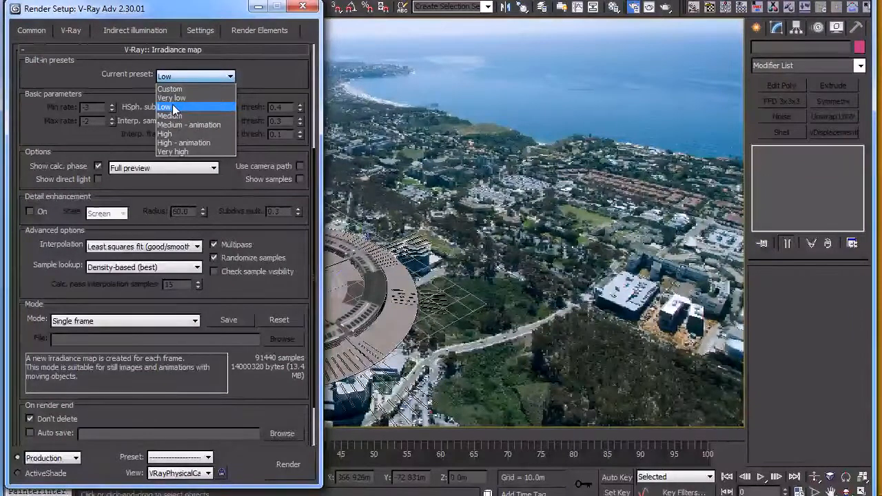
{"action": "left_click", "coordinate": [62, 82]}
{"action": "left_click", "coordinate": [161, 81]}
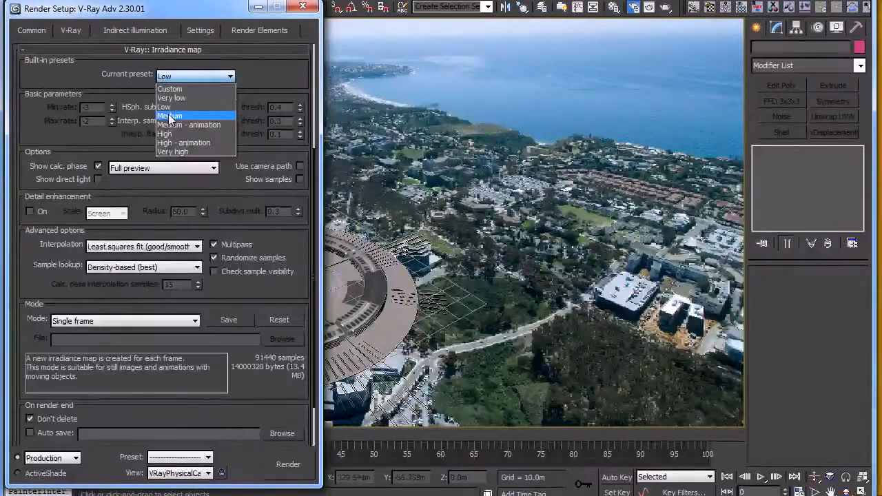
{"action": "left_click", "coordinate": [169, 109]}
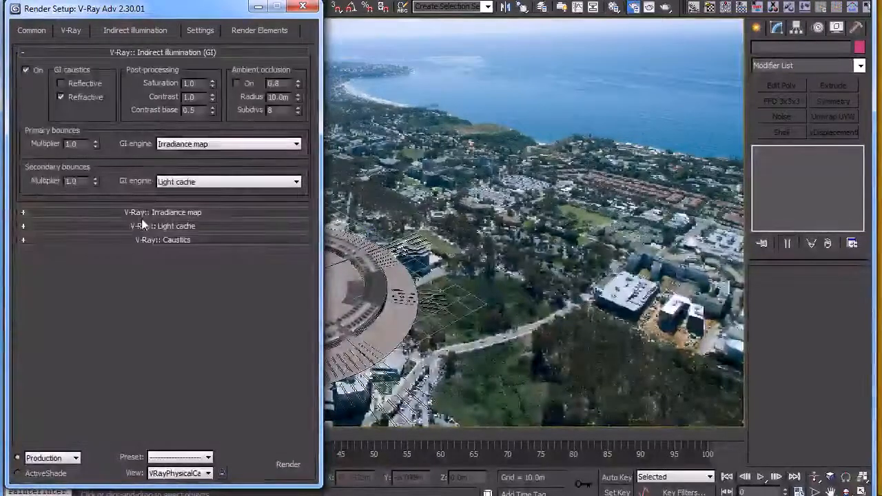
Expand the Light cache settings and set its Subdivs to 1000
{"action": "left_click", "coordinate": [142, 224]}
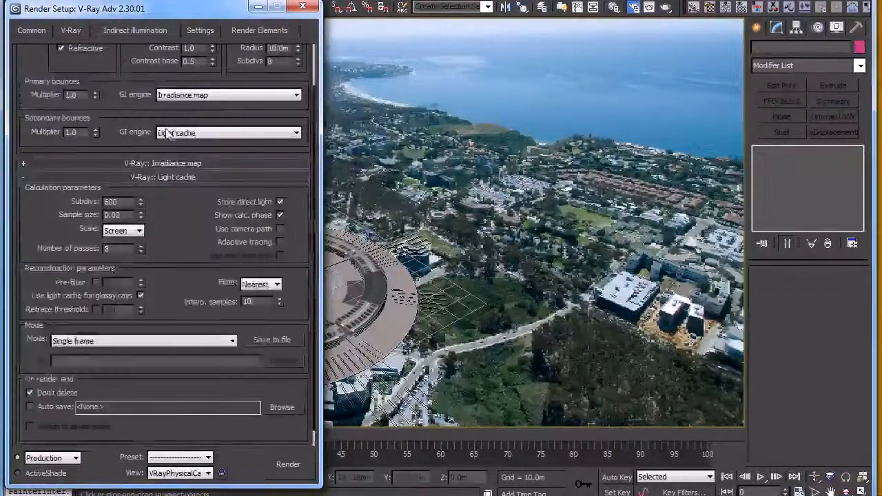
{"action": "left_click", "coordinate": [124, 203]}
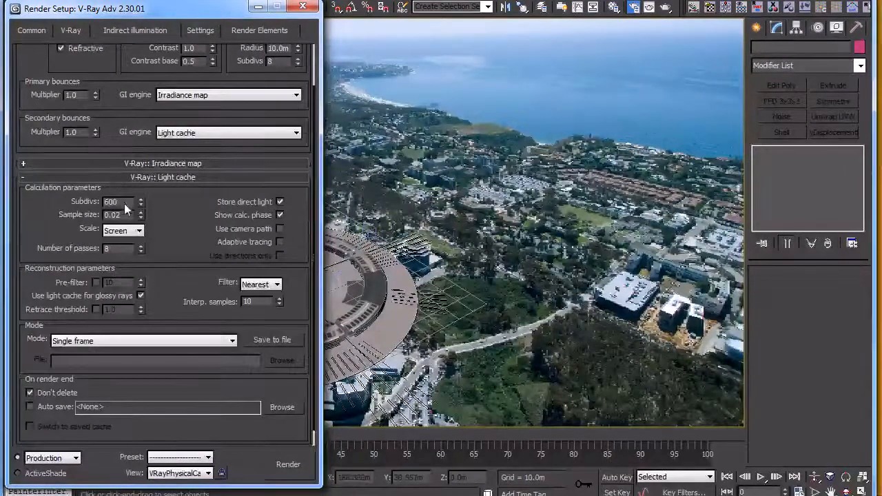
{"action": "left_click_drag", "start_coordinate": [124, 203], "coordinate": [51, 200]}
{"action": "type", "text": "1000"}
{"action": "key", "text": "Return"}
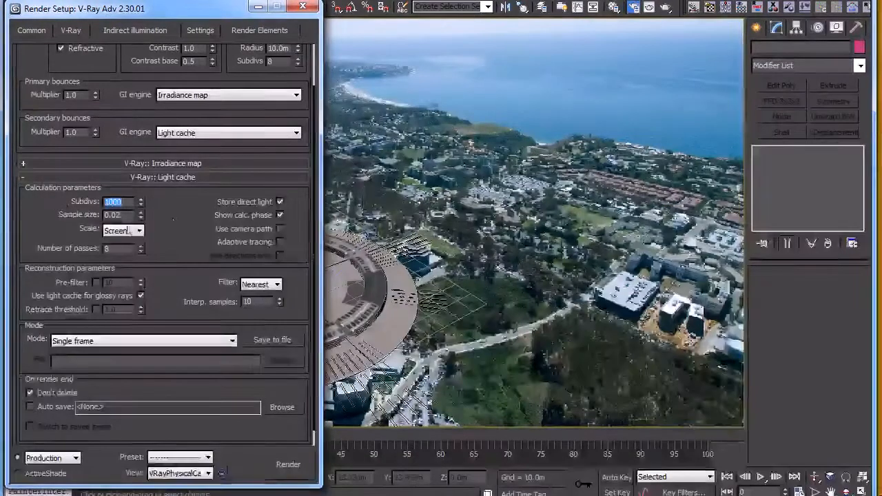
Keep Use light cache for glossy rays enabled and set the light cache's number of passes to 8
{"action": "left_click_drag", "start_coordinate": [174, 217], "coordinate": [176, 198]}
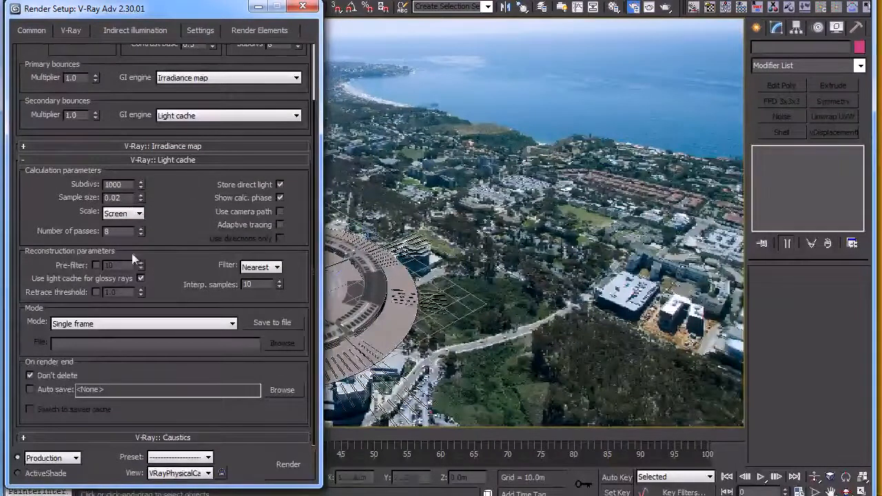
{"action": "left_click", "coordinate": [140, 279]}
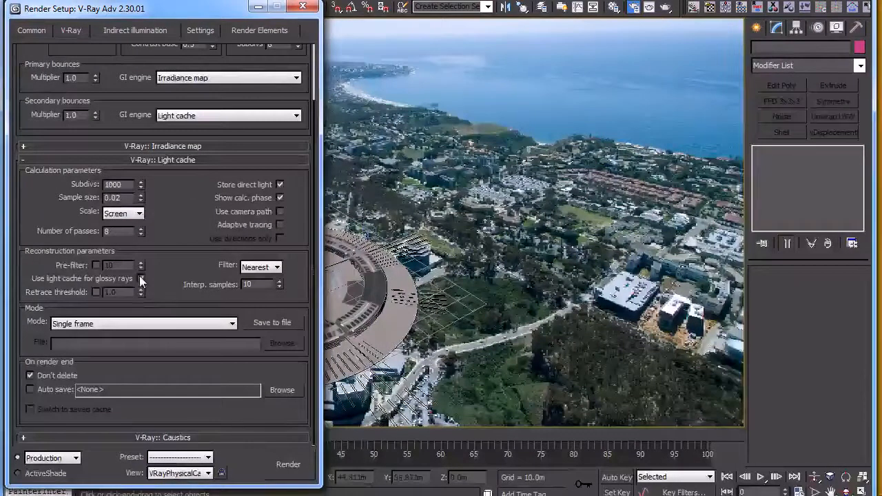
{"action": "left_click_drag", "start_coordinate": [129, 233], "coordinate": [99, 236]}
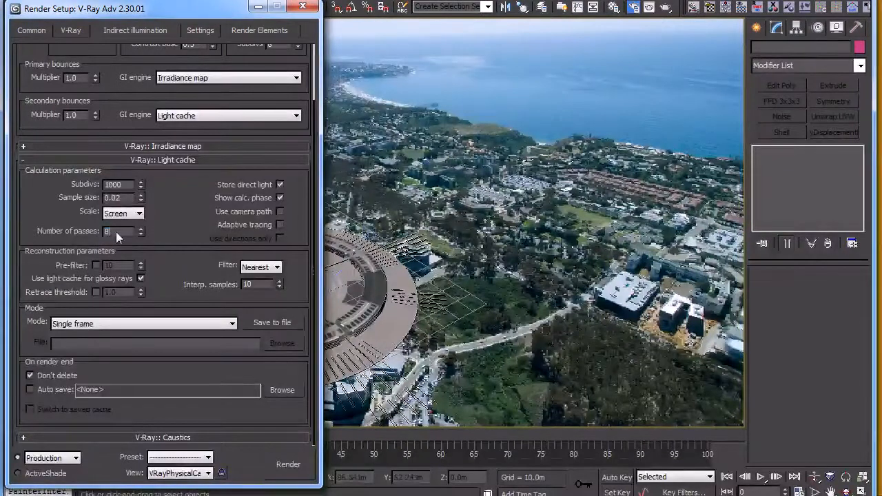
{"action": "type", "text": "8"}
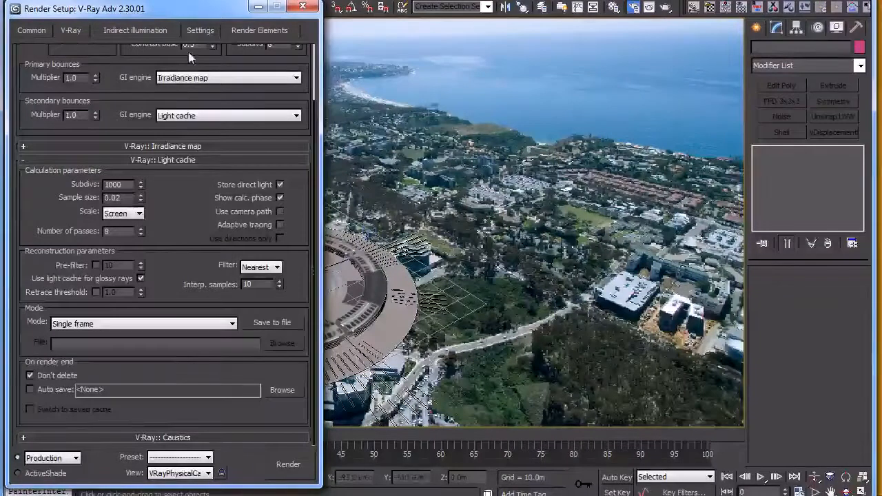
Examine the DMC Sampler noise threshold and the System settings for render region size, dynamic memory limit and low thread priority
{"action": "left_click", "coordinate": [199, 30]}
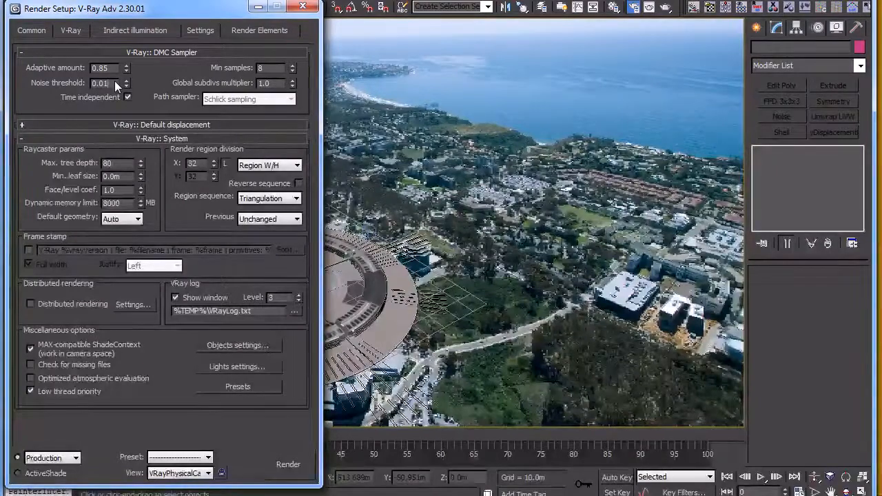
{"action": "left_click_drag", "start_coordinate": [105, 84], "coordinate": [102, 87]}
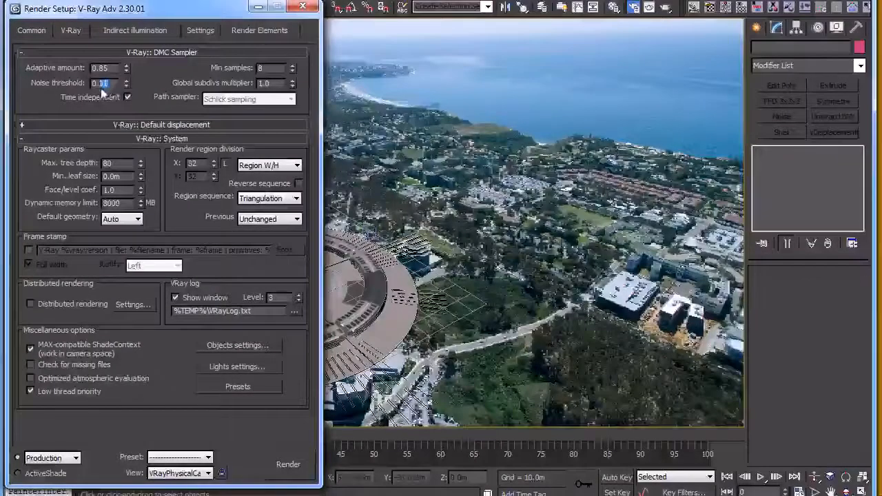
{"action": "left_click", "coordinate": [199, 165]}
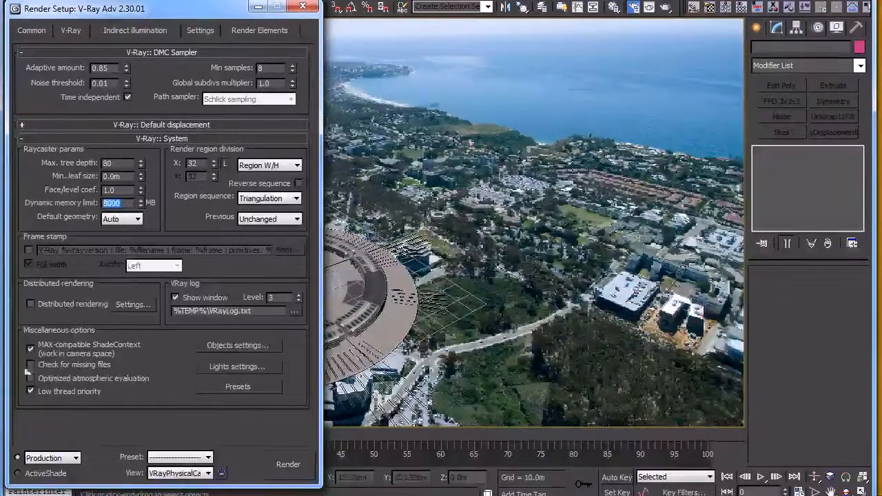
{"action": "left_click", "coordinate": [60, 388]}
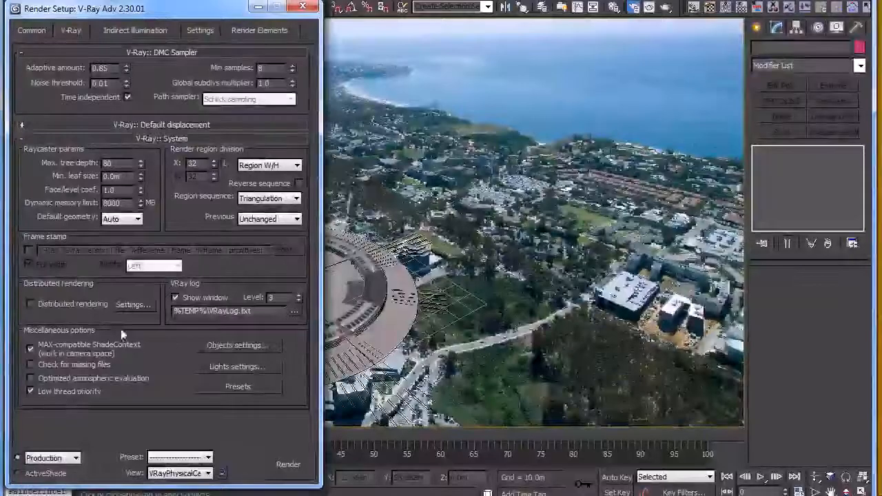
Add a MultiMatteElement to the list of render elements
{"action": "left_click", "coordinate": [239, 31]}
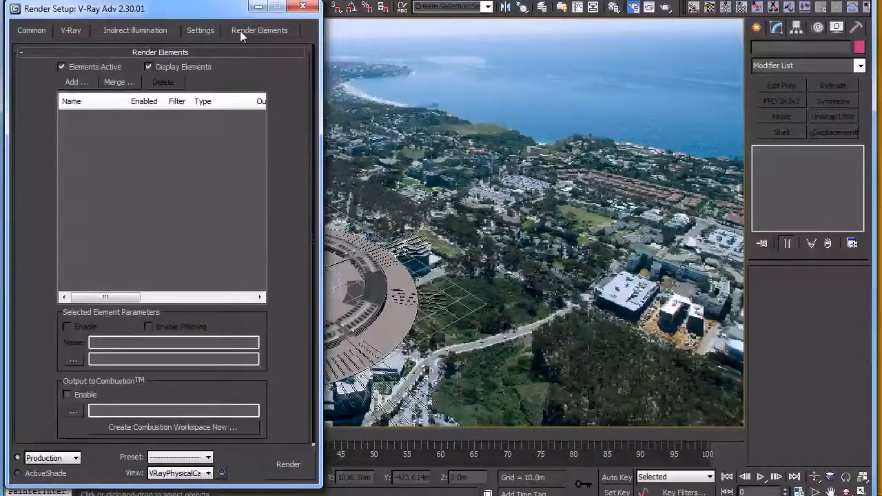
{"action": "left_click", "coordinate": [74, 82]}
{"action": "left_click_drag", "start_coordinate": [93, 131], "coordinate": [410, 113]}
{"action": "left_click", "coordinate": [449, 123]}
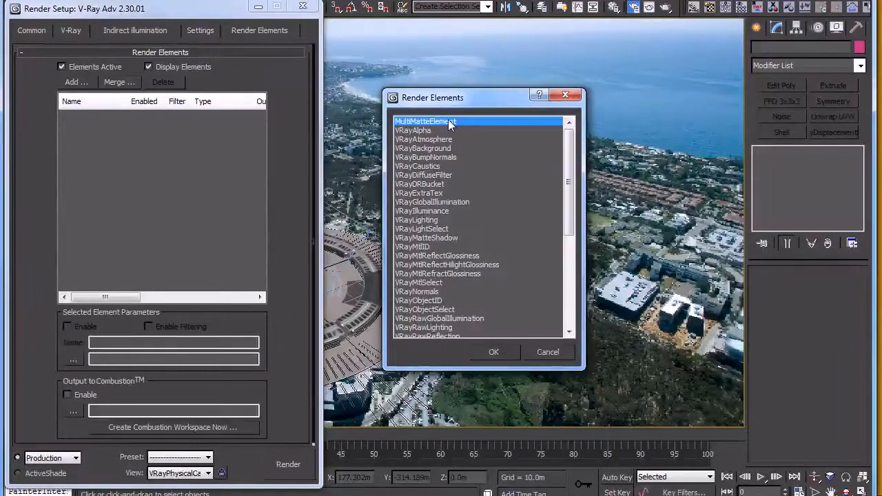
{"action": "double_click", "coordinate": [448, 122]}
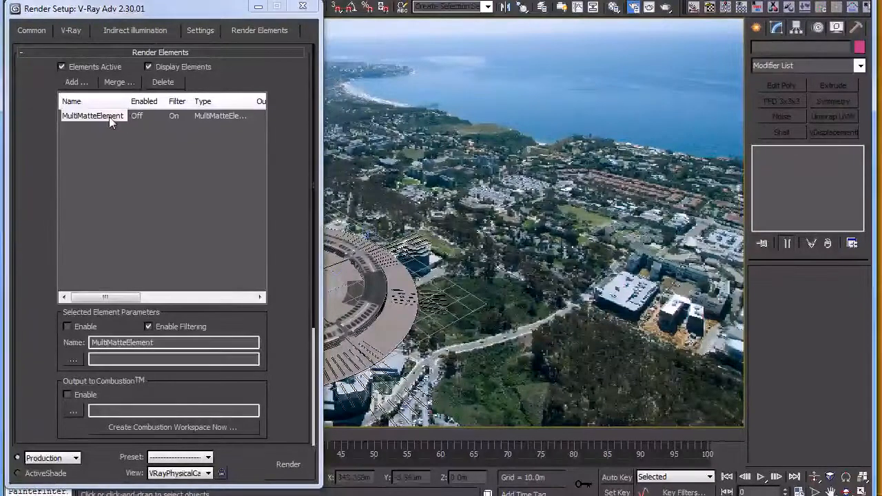
{"action": "left_click_drag", "start_coordinate": [296, 269], "coordinate": [272, 275]}
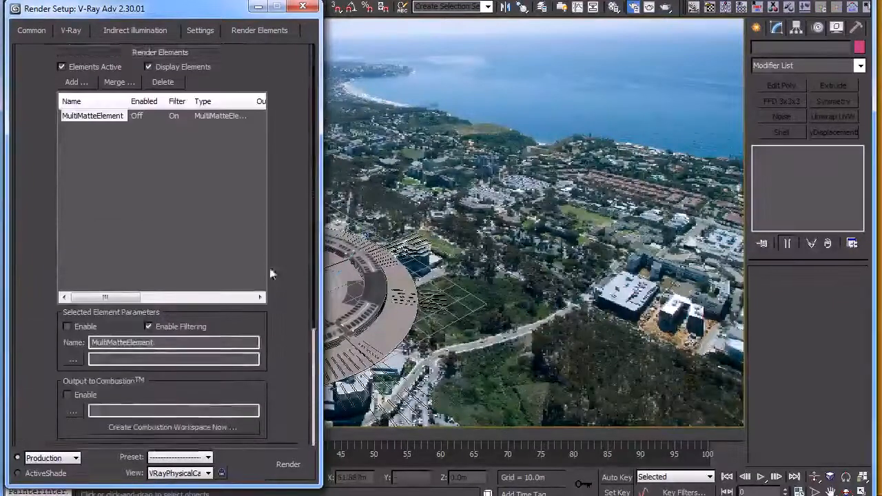
{"action": "left_click_drag", "start_coordinate": [213, 14], "coordinate": [207, 14]}
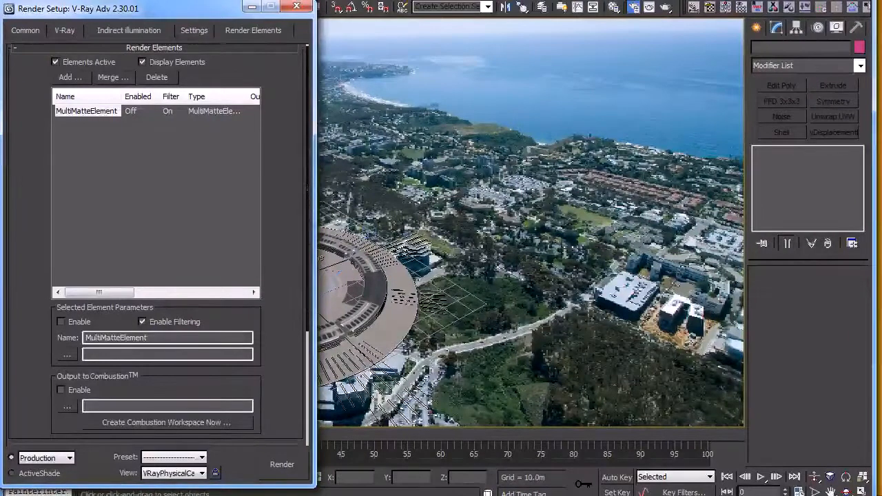
Switch to Windows Photo Viewer, examine the red, green and blue object masks in the cam02_RevB.ObjectID_1.0000 image, and close it
{"action": "left_click", "coordinate": [405, 250]}
{"action": "left_click_drag", "start_coordinate": [363, 495], "coordinate": [412, 0]}
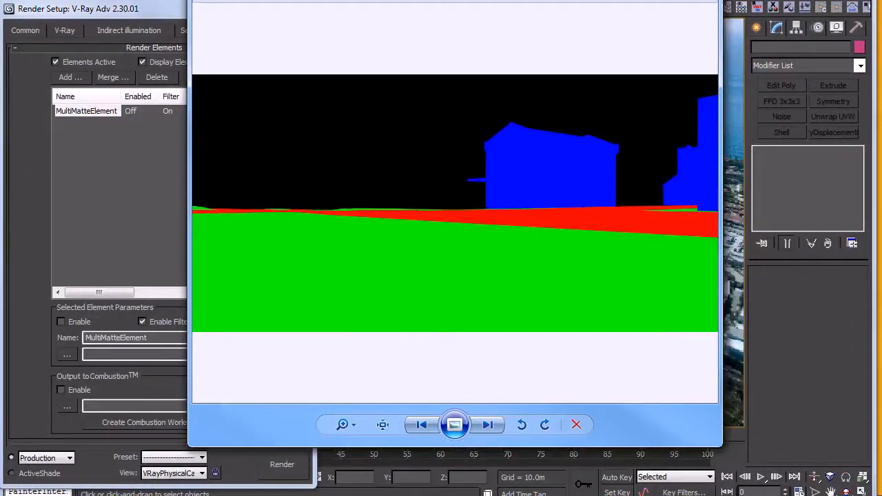
{"action": "scroll", "coordinate": [537, 190], "scroll_direction": "up", "scroll_amount": 3}
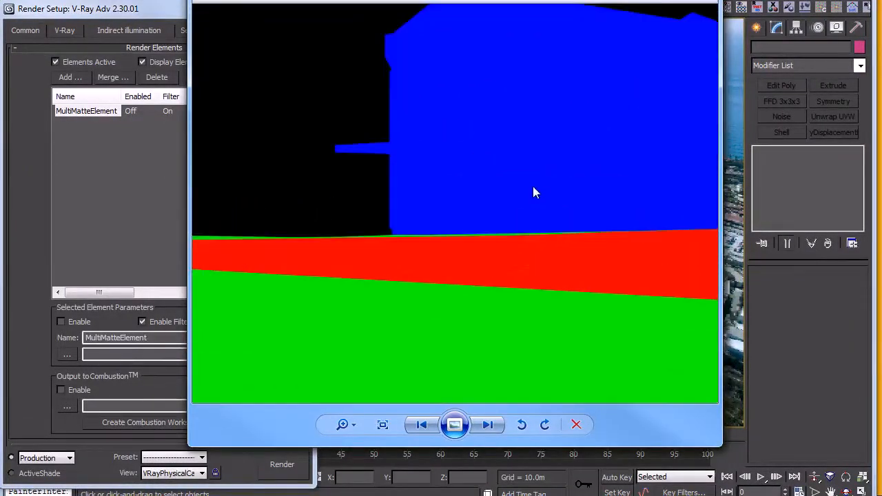
{"action": "scroll", "coordinate": [533, 188], "scroll_direction": "down", "scroll_amount": 2}
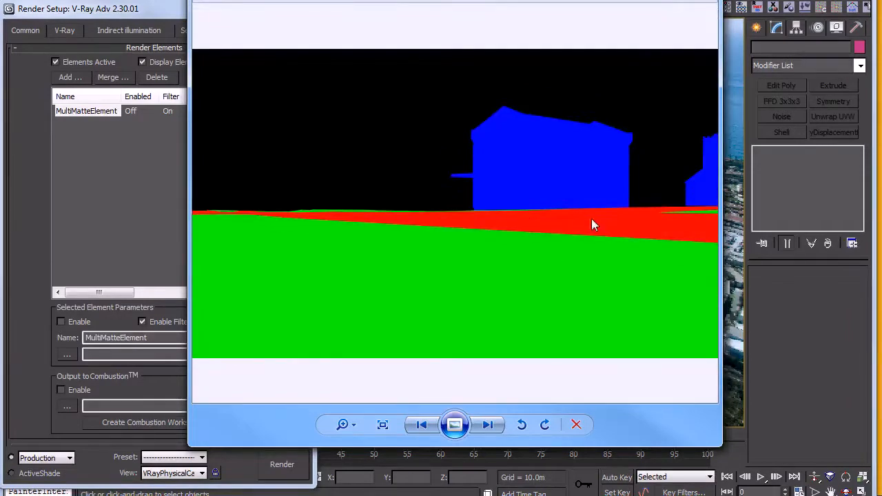
{"action": "scroll", "coordinate": [513, 208], "scroll_direction": "up", "scroll_amount": 2}
{"action": "left_click_drag", "start_coordinate": [431, 108], "coordinate": [367, 206]}
{"action": "scroll", "coordinate": [412, 196], "scroll_direction": "down", "scroll_amount": 1}
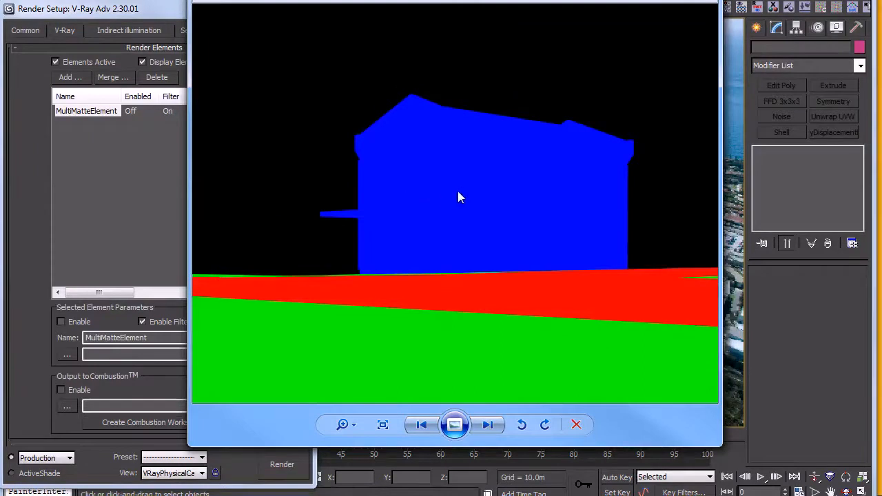
{"action": "scroll", "coordinate": [468, 195], "scroll_direction": "down", "scroll_amount": 3}
{"action": "scroll", "coordinate": [492, 190], "scroll_direction": "up", "scroll_amount": 2}
{"action": "left_click_drag", "start_coordinate": [596, 172], "coordinate": [429, 233]}
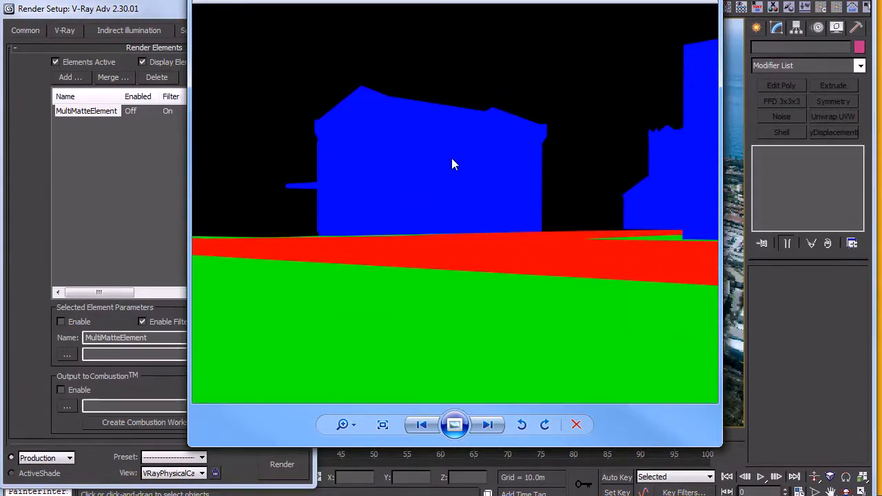
{"action": "left_click_drag", "start_coordinate": [335, 142], "coordinate": [360, 236]}
{"action": "scroll", "coordinate": [437, 196], "scroll_direction": "up", "scroll_amount": 2}
{"action": "scroll", "coordinate": [437, 191], "scroll_direction": "up", "scroll_amount": 2}
{"action": "scroll", "coordinate": [398, 201], "scroll_direction": "down", "scroll_amount": 1}
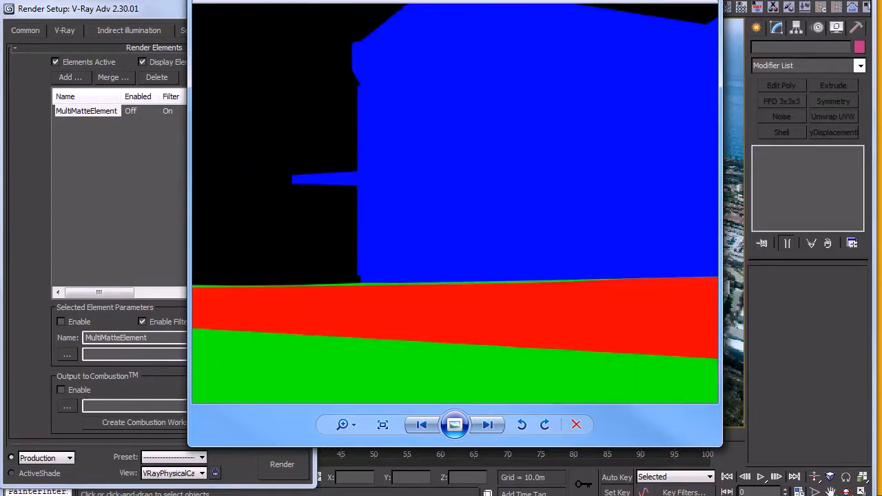
{"action": "left_click_drag", "start_coordinate": [556, 0], "coordinate": [535, 20]}
{"action": "scroll", "coordinate": [445, 120], "scroll_direction": "down", "scroll_amount": 2}
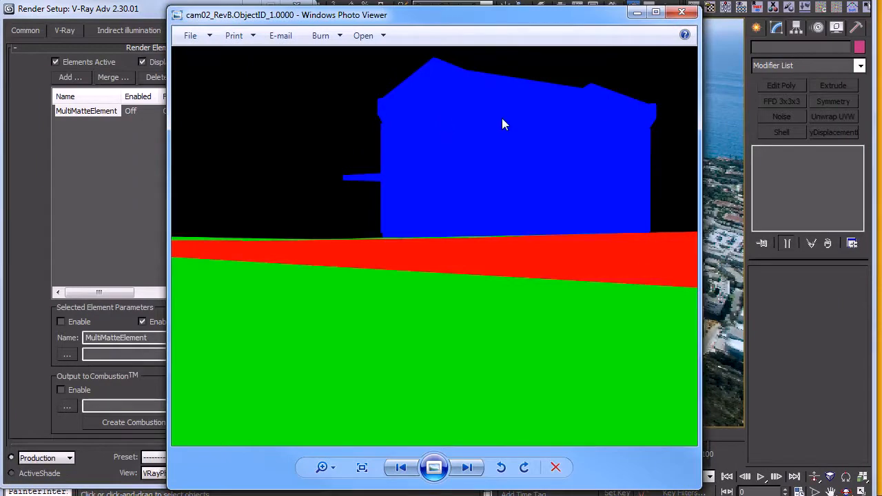
{"action": "left_click", "coordinate": [681, 13]}
Turn on GBuf for IDs 1 and 3 in the MultiMatteElement's matte render element parameters
{"action": "scroll", "coordinate": [289, 170], "scroll_direction": "down", "scroll_amount": 4}
{"action": "left_click_drag", "start_coordinate": [285, 160], "coordinate": [252, 100]}
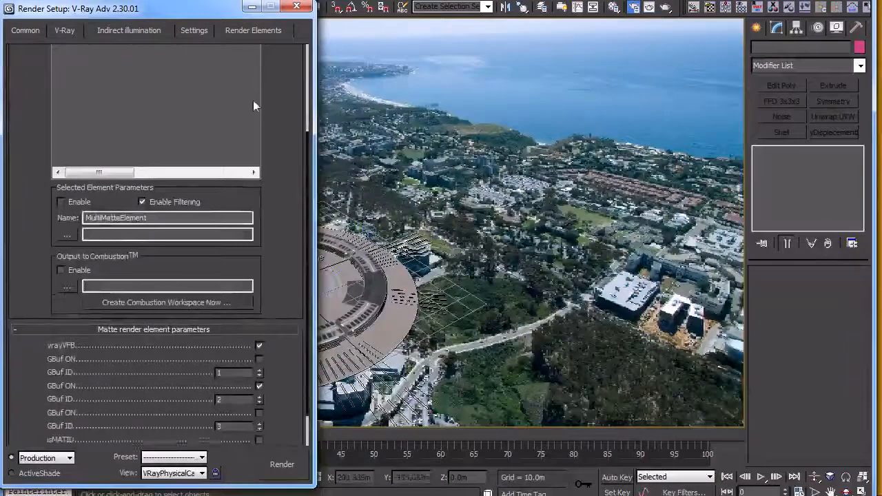
{"action": "left_click", "coordinate": [259, 359]}
{"action": "left_click", "coordinate": [260, 413]}
{"action": "left_click_drag", "start_coordinate": [277, 396], "coordinate": [281, 340]}
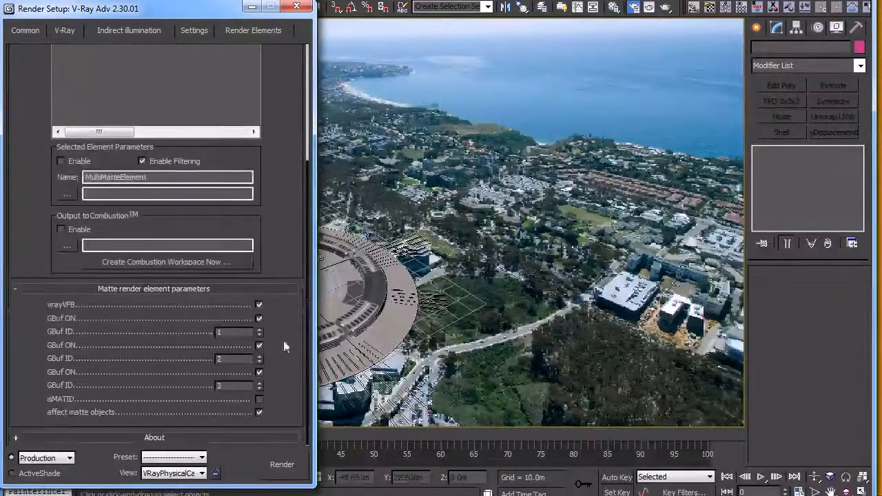
Select the flat circular ground around the building and switch the viewport from the camera to Perspective
{"action": "left_click", "coordinate": [383, 336]}
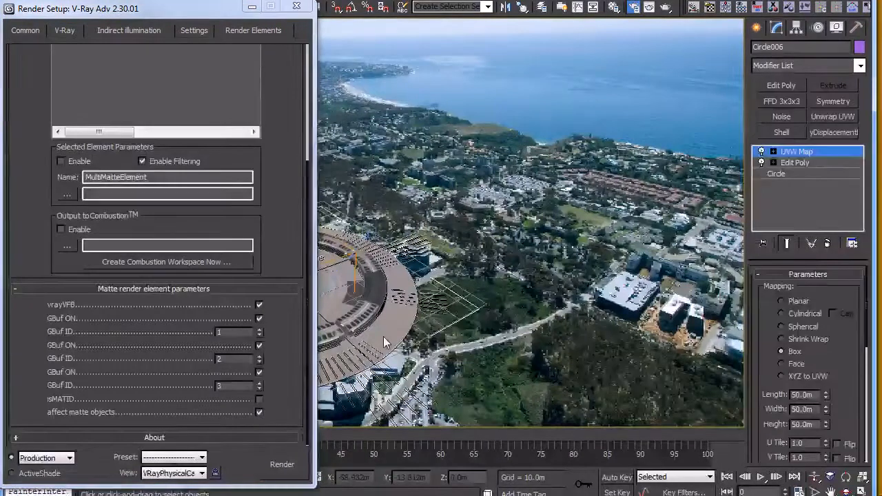
{"action": "key", "text": "p"}
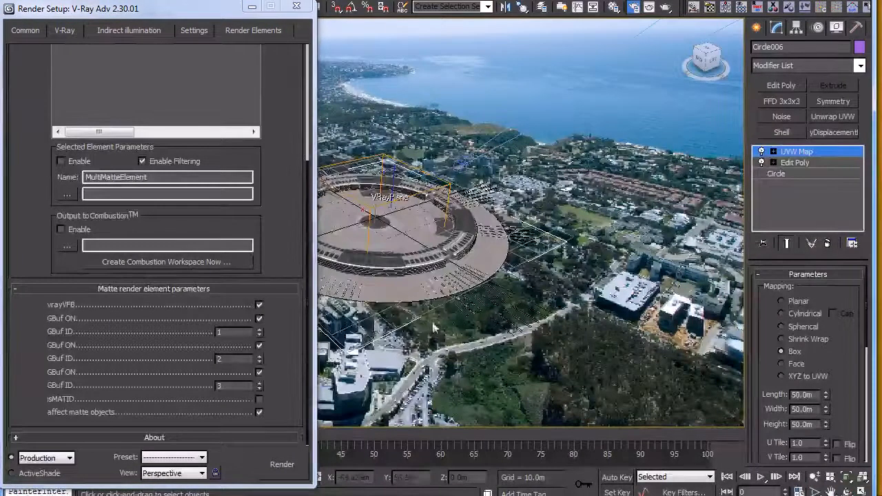
{"action": "middle_click_drag", "start_coordinate": [423, 321], "coordinate": [467, 338]}
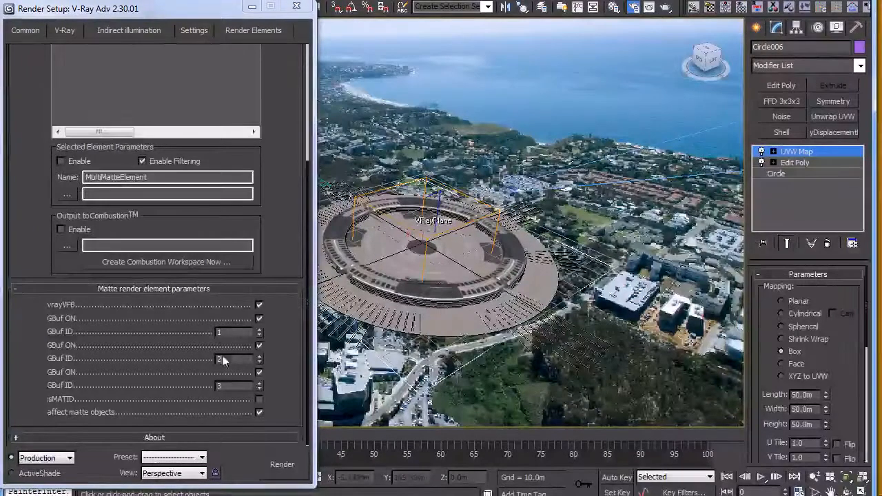
Rename the render element as MultiMatteElement01
{"action": "scroll", "coordinate": [279, 237], "scroll_direction": "up", "scroll_amount": 5}
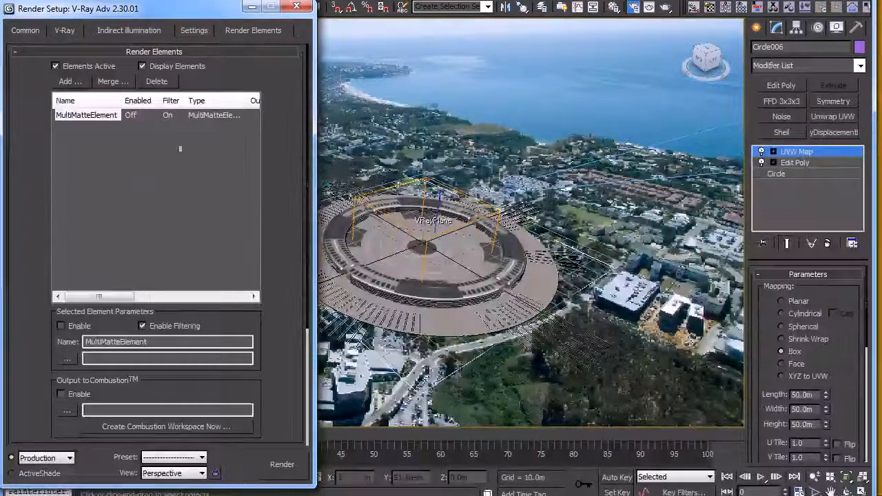
{"action": "left_click", "coordinate": [224, 344]}
{"action": "type", "text": "01"}
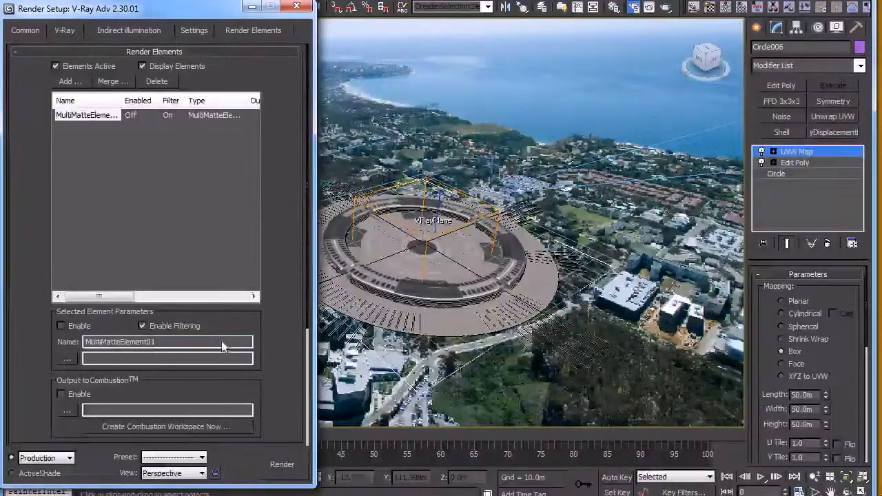
Turn off Display Background for the Perspective viewport in the Viewport Background settings
{"action": "middle_click_drag", "start_coordinate": [463, 284], "coordinate": [462, 283]}
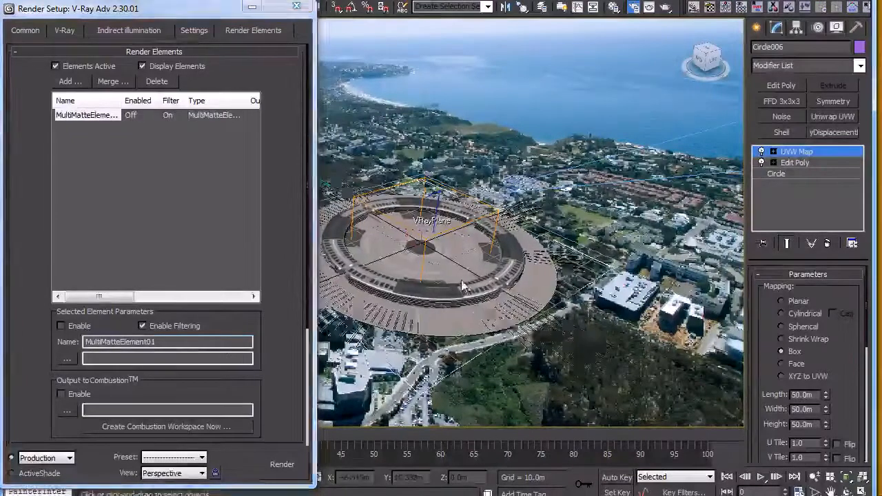
{"action": "scroll", "coordinate": [463, 285], "scroll_direction": "up", "scroll_amount": 10}
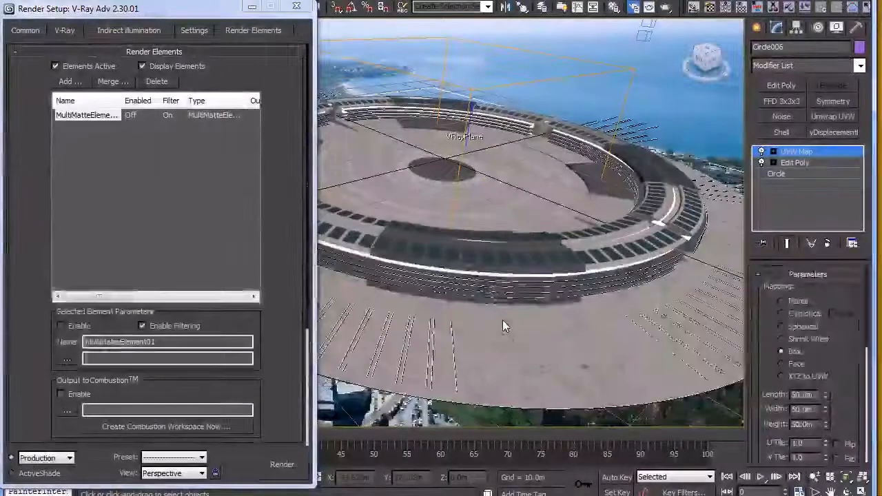
{"action": "right_click", "coordinate": [502, 320]}
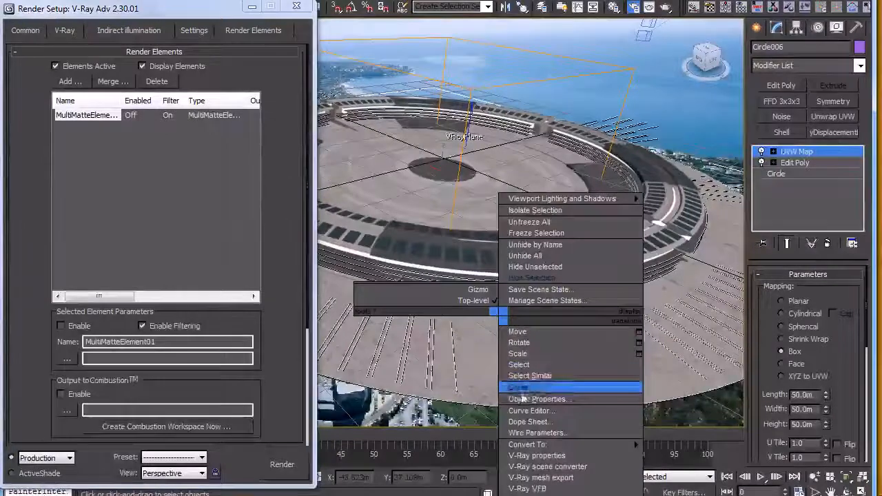
{"action": "left_click", "coordinate": [490, 380]}
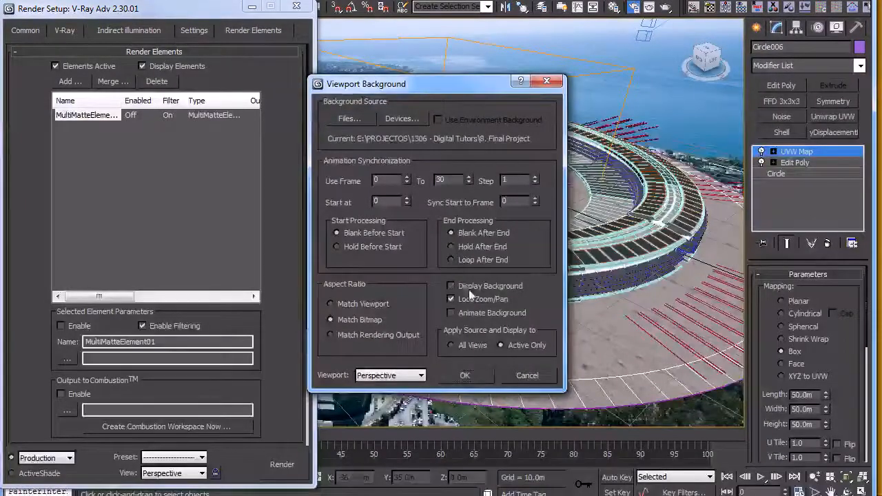
{"action": "left_click", "coordinate": [465, 375]}
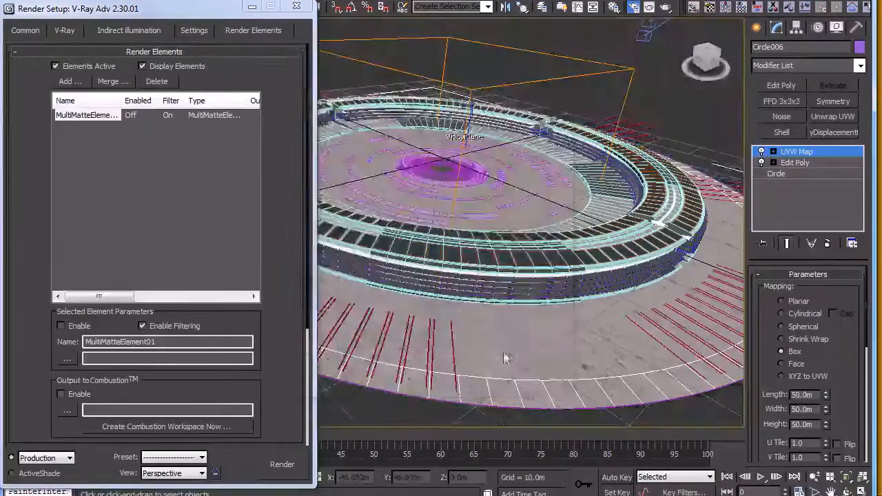
Set the G-Buffer Object ID of the circular concrete ground to 1 in its object properties
{"action": "right_click", "coordinate": [518, 334]}
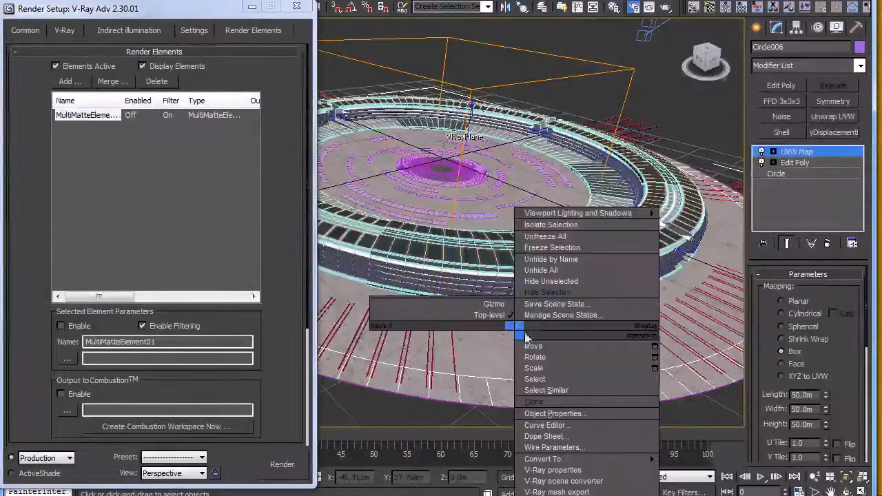
{"action": "left_click", "coordinate": [553, 414]}
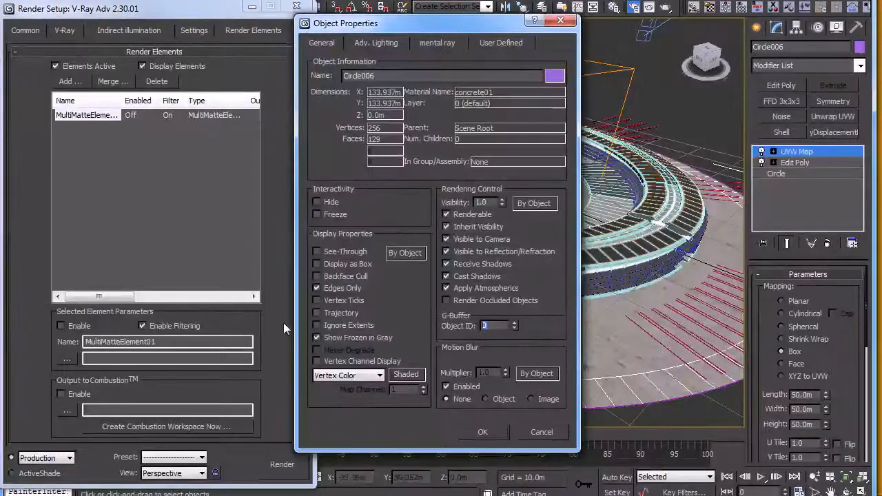
{"action": "type", "text": "1"}
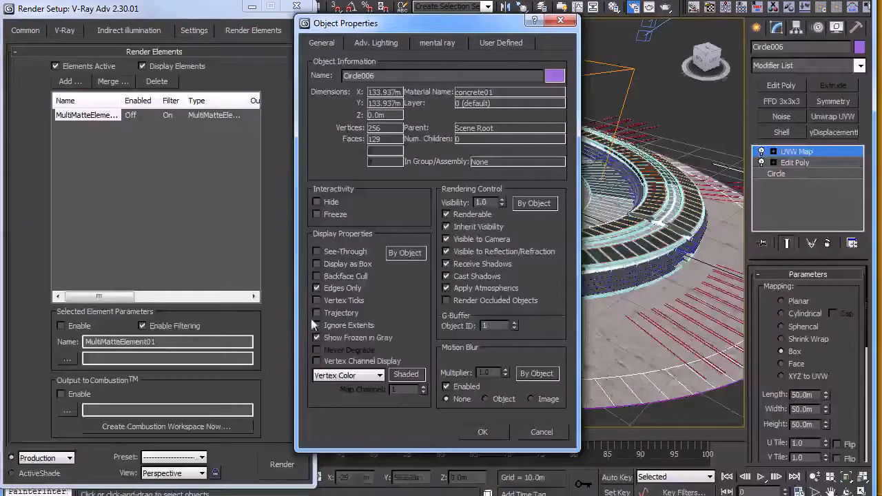
{"action": "left_click", "coordinate": [467, 430]}
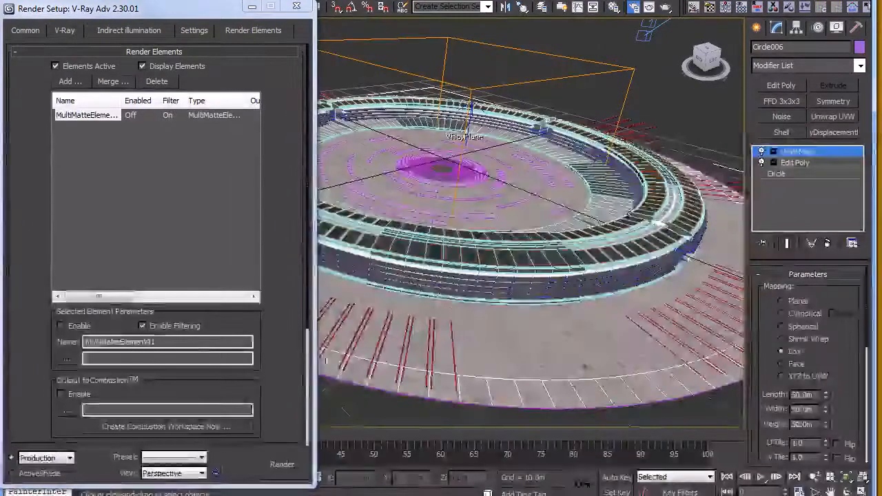
Hide the circular concrete ground object in the Perspective viewport
{"action": "left_click_drag", "start_coordinate": [272, 380], "coordinate": [273, 334]}
{"action": "right_click", "coordinate": [488, 331]}
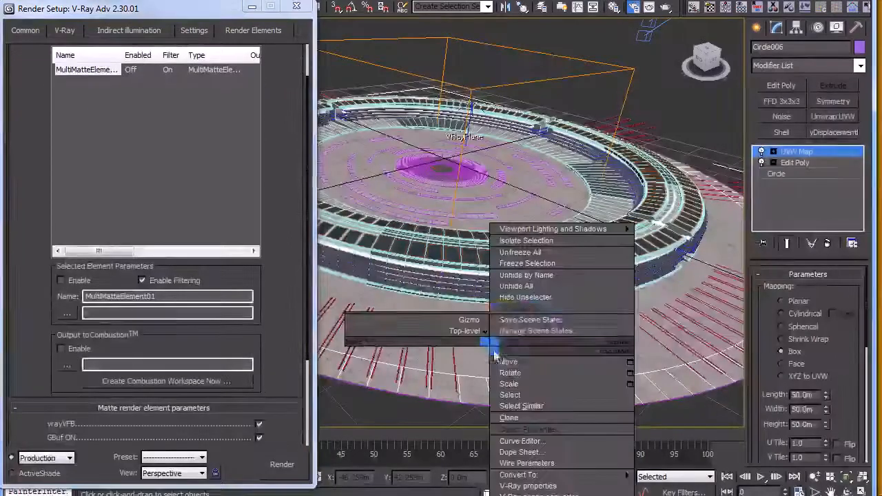
{"action": "left_click", "coordinate": [512, 309]}
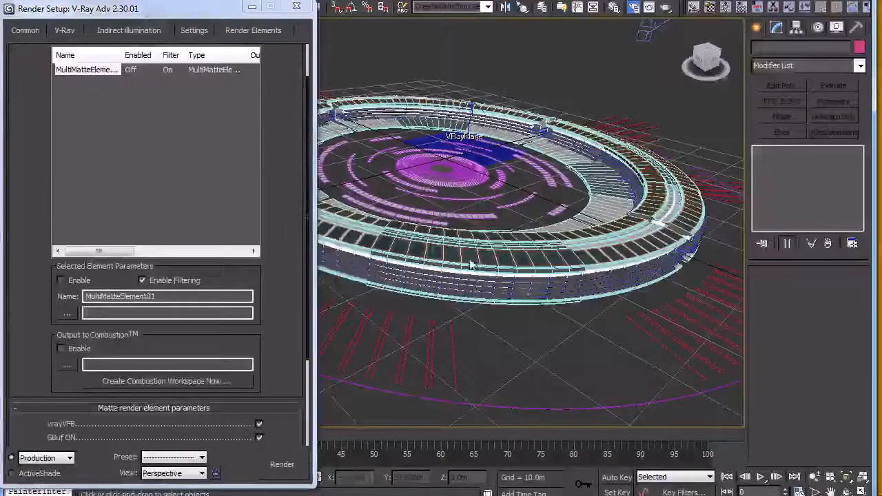
Set the G-Buffer Object ID of the concrete ring building to 2 in its object properties and hide it in the viewport
{"action": "left_click", "coordinate": [355, 254]}
{"action": "right_click", "coordinate": [353, 249]}
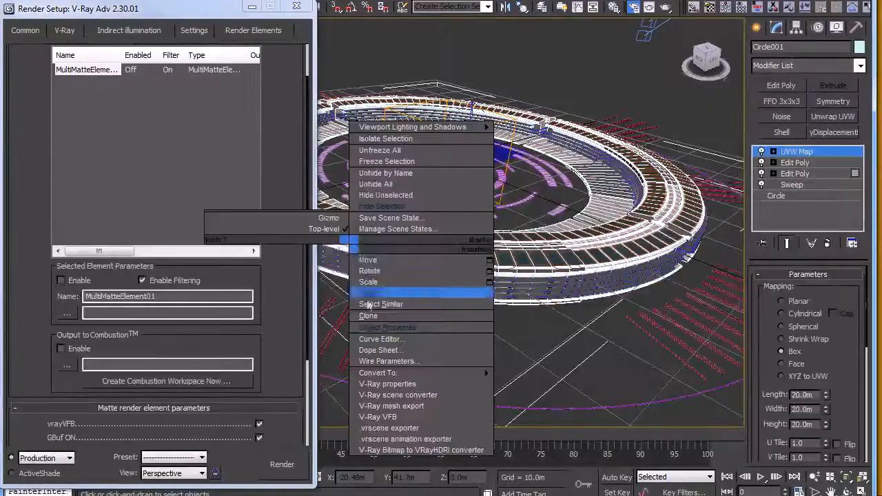
{"action": "left_click", "coordinate": [376, 324]}
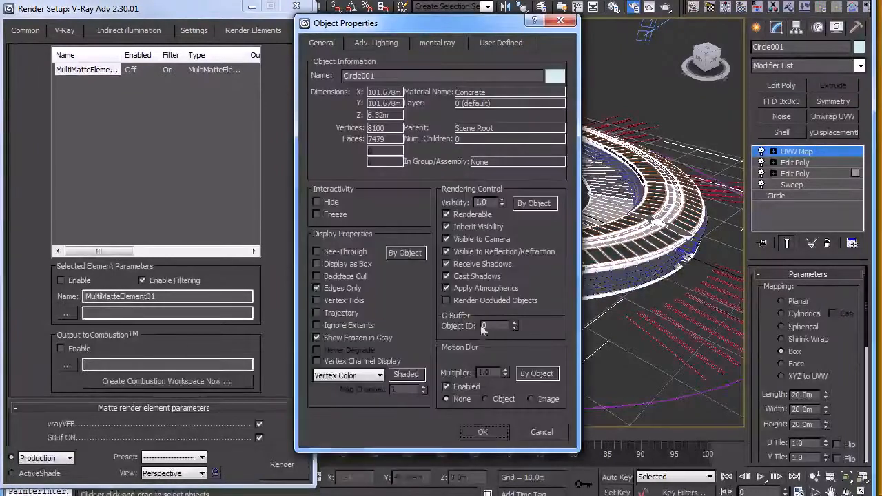
{"action": "double_click", "coordinate": [488, 324]}
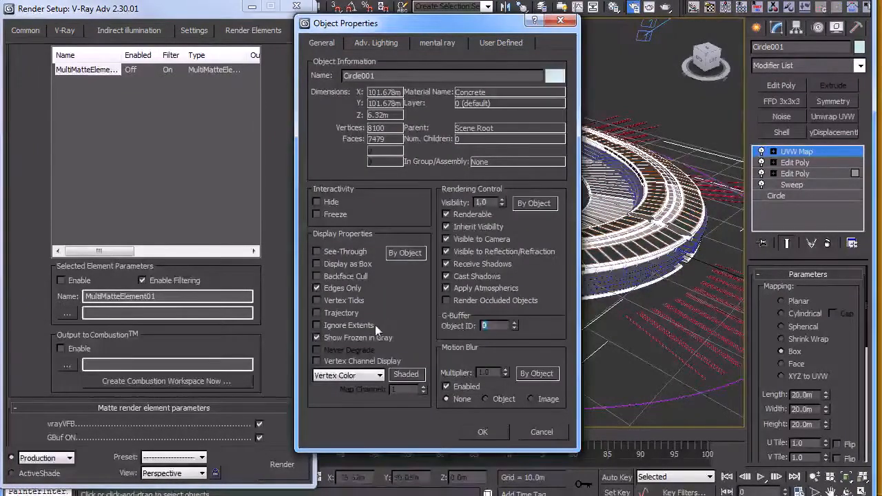
{"action": "type", "text": "2"}
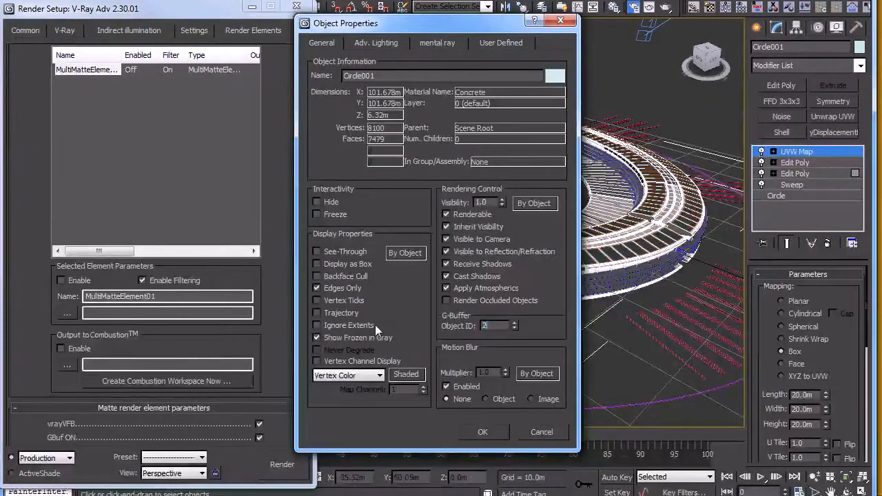
{"action": "left_click", "coordinate": [469, 430]}
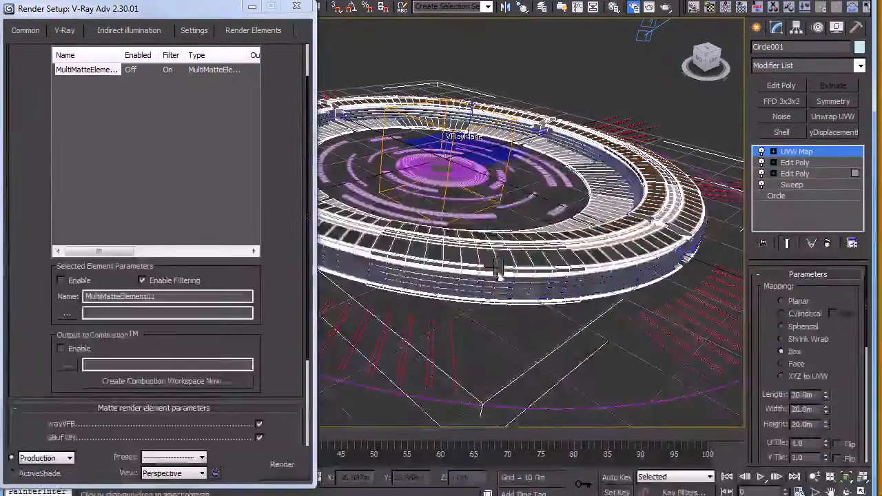
{"action": "right_click", "coordinate": [496, 267]}
{"action": "left_click", "coordinate": [526, 231]}
Examine the ring building's facade, floor slabs and roof panels to identify which separate objects they consist of
{"action": "middle_click_drag", "start_coordinate": [471, 266], "coordinate": [534, 267]}
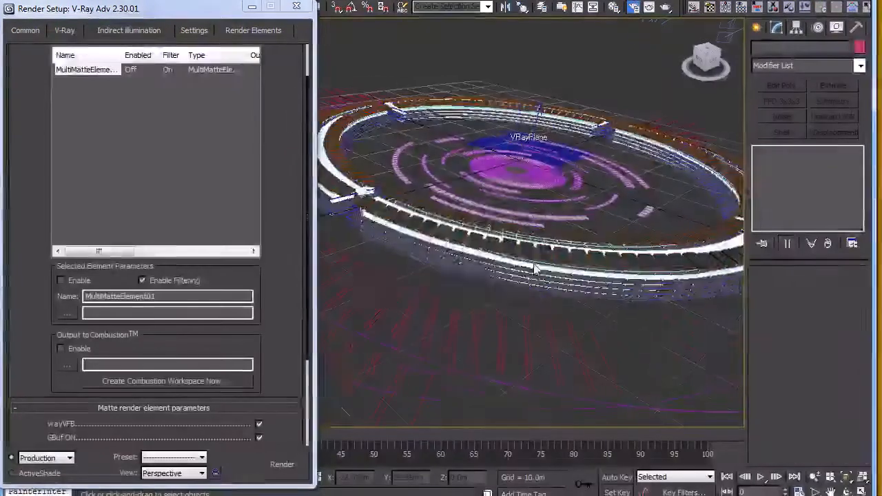
{"action": "scroll", "coordinate": [537, 270], "scroll_direction": "up", "scroll_amount": 2}
{"action": "scroll", "coordinate": [536, 273], "scroll_direction": "up", "scroll_amount": 4}
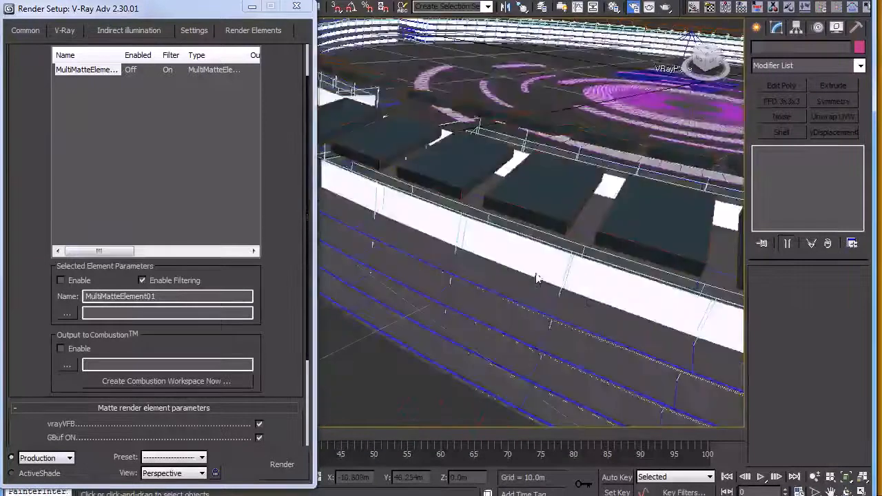
{"action": "scroll", "coordinate": [536, 274], "scroll_direction": "down", "scroll_amount": 5}
{"action": "mouse_move", "coordinate": [539, 282]}
{"action": "middle_mouse_down", "text": "alt"}
{"action": "mouse_move", "coordinate": [454, 272]}
{"action": "mouse_move", "coordinate": [485, 266]}
{"action": "mouse_move", "coordinate": [511, 280]}
{"action": "mouse_move", "coordinate": [525, 304]}
{"action": "mouse_move", "coordinate": [513, 336]}
{"action": "mouse_move", "coordinate": [533, 286]}
{"action": "middle_mouse_up", "text": "alt"}
{"action": "scroll", "coordinate": [528, 295], "scroll_direction": "up", "scroll_amount": 4}
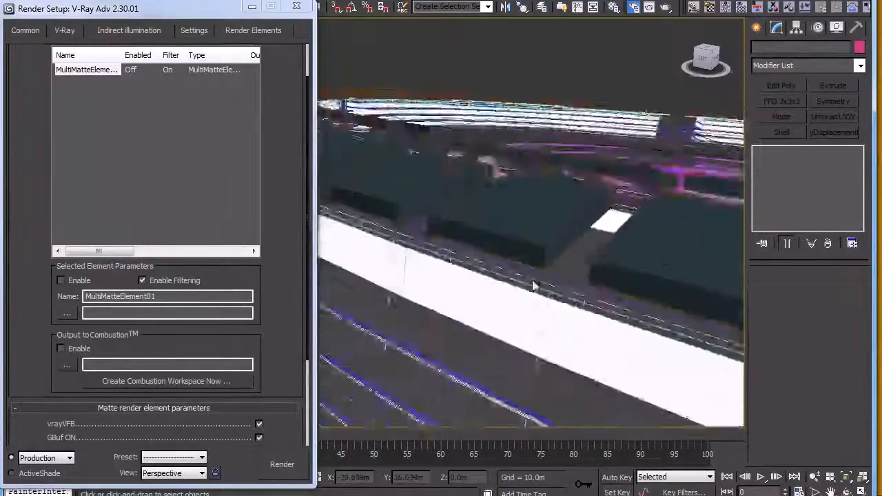
{"action": "scroll", "coordinate": [533, 286], "scroll_direction": "down", "scroll_amount": 5}
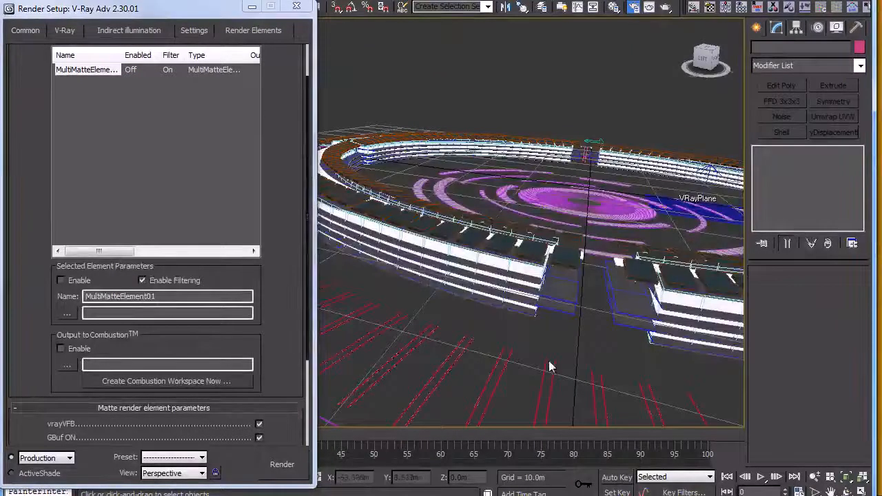
{"action": "scroll", "coordinate": [383, 362], "scroll_direction": "down", "scroll_amount": 4}
{"action": "scroll", "coordinate": [448, 336], "scroll_direction": "up", "scroll_amount": 2}
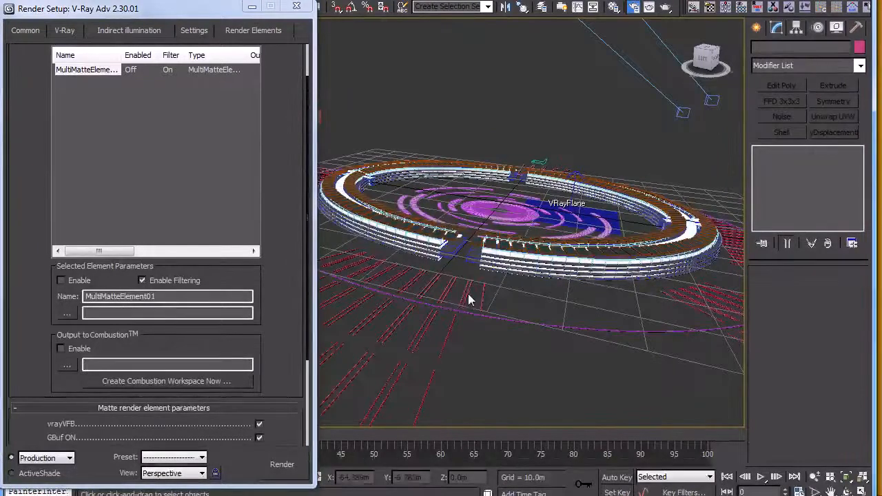
{"action": "left_click", "coordinate": [520, 264]}
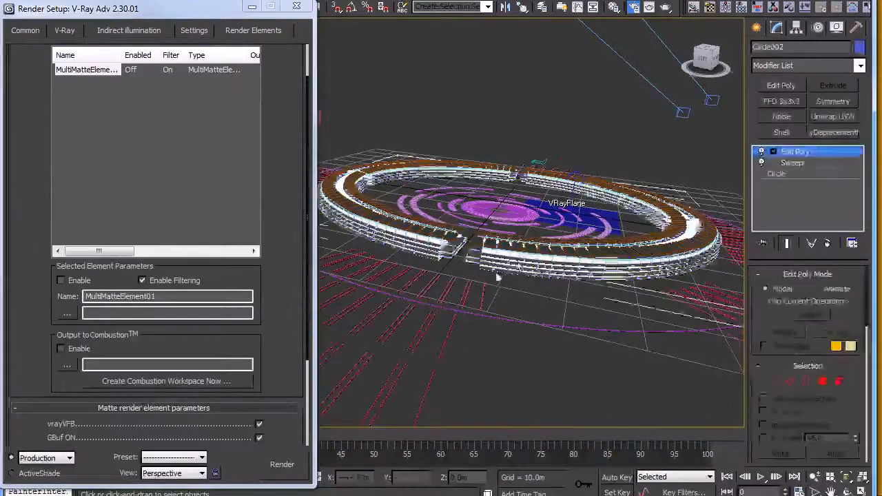
{"action": "scroll", "coordinate": [495, 275], "scroll_direction": "up", "scroll_amount": 5}
{"action": "scroll", "coordinate": [498, 278], "scroll_direction": "down", "scroll_amount": 2}
{"action": "left_click", "coordinate": [499, 277]}
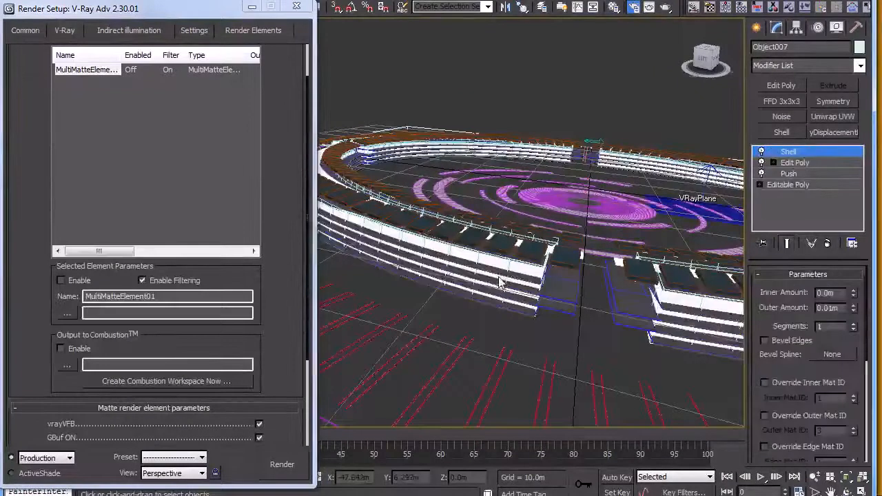
{"action": "left_click", "coordinate": [499, 277]}
{"action": "middle_click_drag", "start_coordinate": [563, 255], "coordinate": [542, 291]}
Select the segmented inner courtyard rings together with the roof panels and set their G-Buffer Object ID to 2
{"action": "left_click", "coordinate": [547, 233]}
{"action": "left_click", "coordinate": [548, 234]}
{"action": "scroll", "coordinate": [448, 297], "scroll_direction": "down", "scroll_amount": 5}
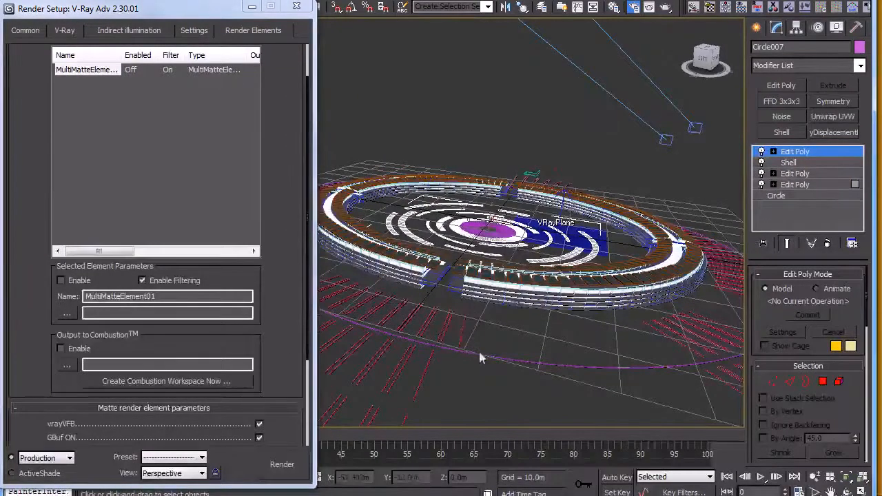
{"action": "left_click", "coordinate": [459, 274], "text": "ctrl"}
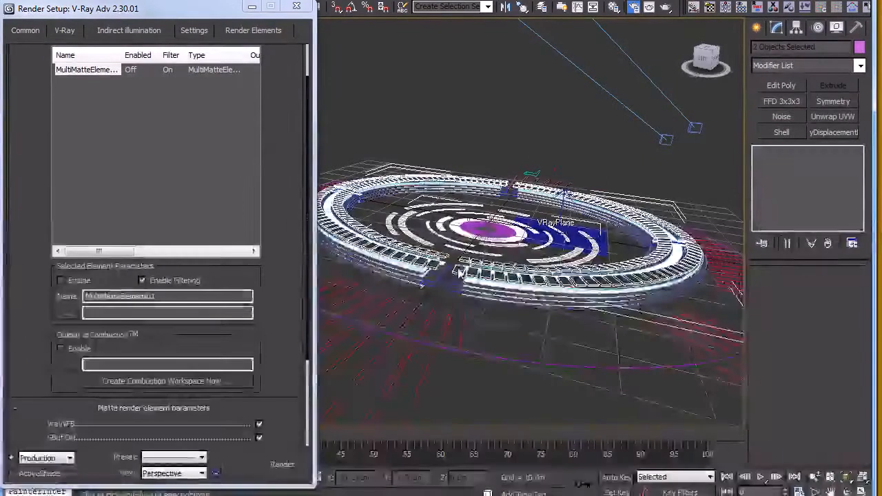
{"action": "middle_click_drag", "start_coordinate": [458, 274], "coordinate": [436, 349], "text": "alt"}
{"action": "right_click", "coordinate": [436, 348]}
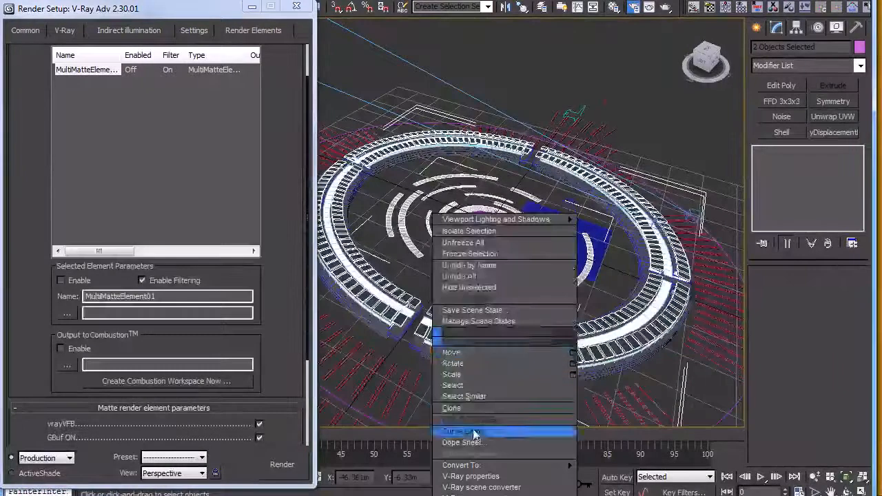
{"action": "left_click", "coordinate": [473, 428]}
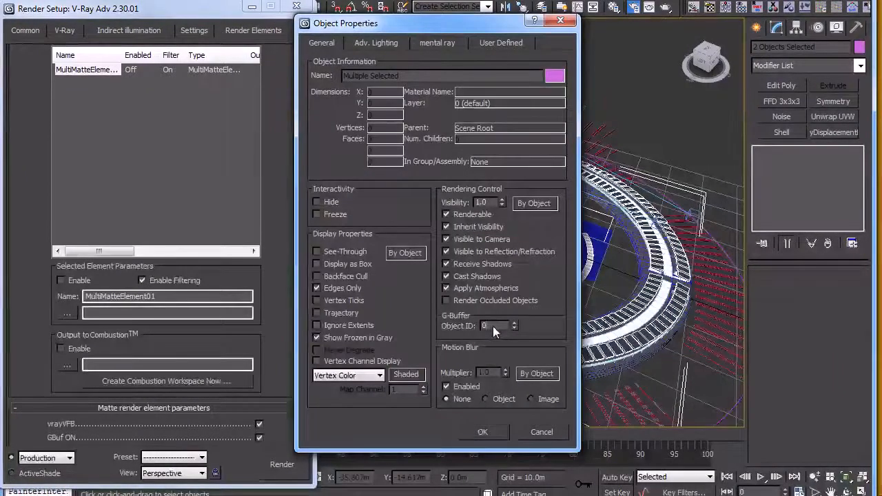
{"action": "left_click_drag", "start_coordinate": [493, 326], "coordinate": [430, 337]}
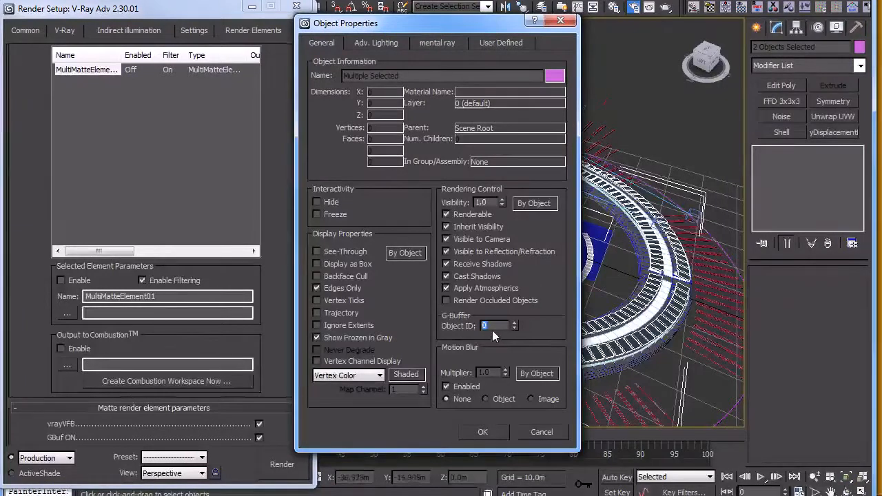
{"action": "left_click", "coordinate": [484, 431]}
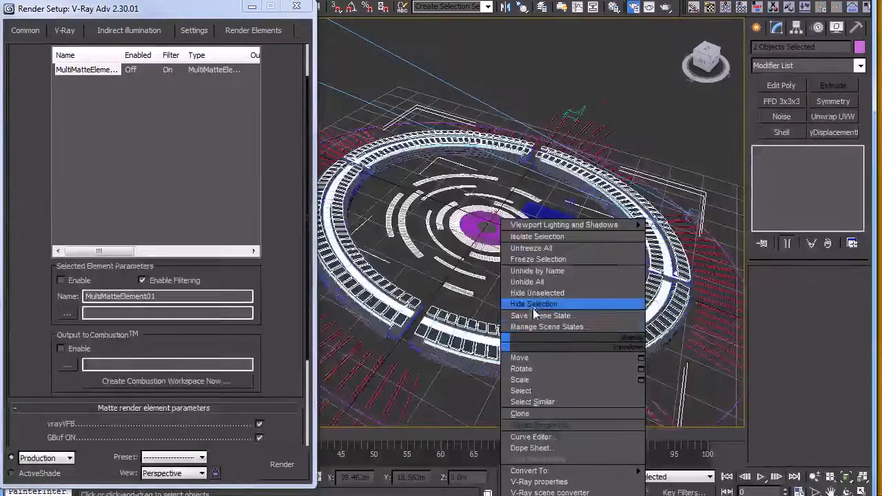
Recheck the G-Buffer Object ID of the selected courtyard rings and roof panels, and hide both objects in the viewport
{"action": "left_click", "coordinate": [534, 305]}
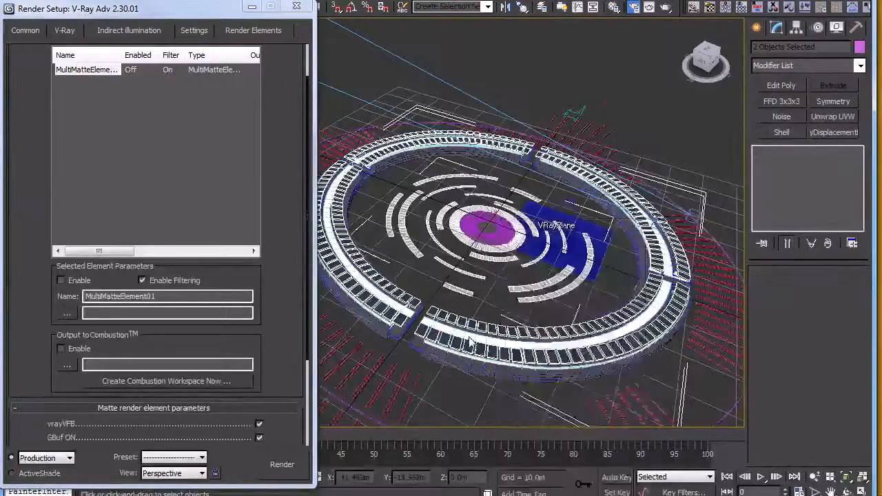
{"action": "right_click", "coordinate": [470, 332]}
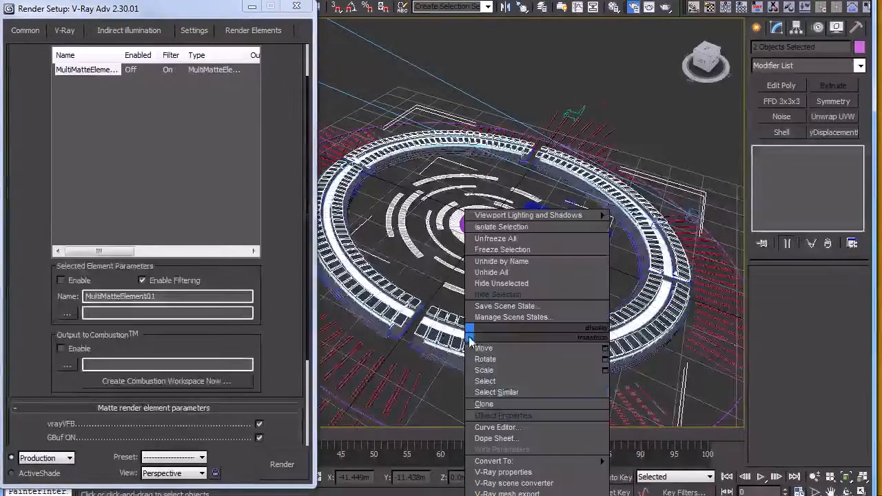
{"action": "left_click", "coordinate": [510, 416]}
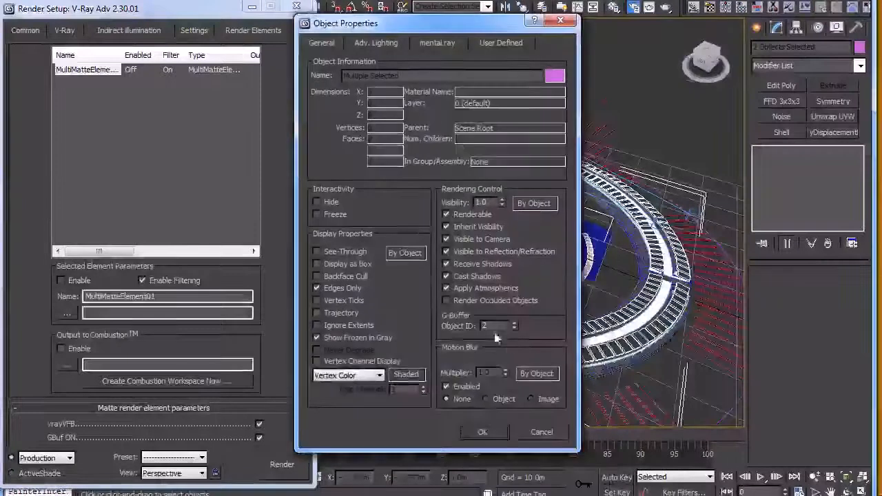
{"action": "left_click", "coordinate": [481, 430]}
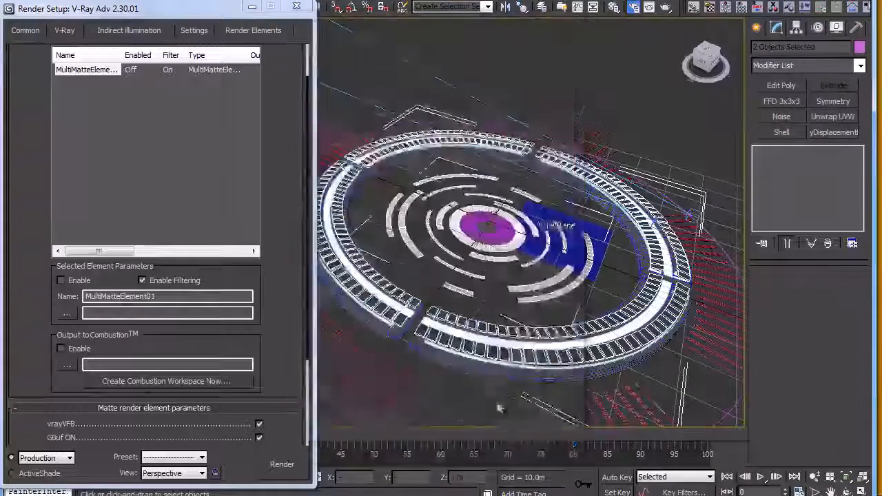
{"action": "right_click", "coordinate": [506, 350]}
{"action": "left_click", "coordinate": [523, 310]}
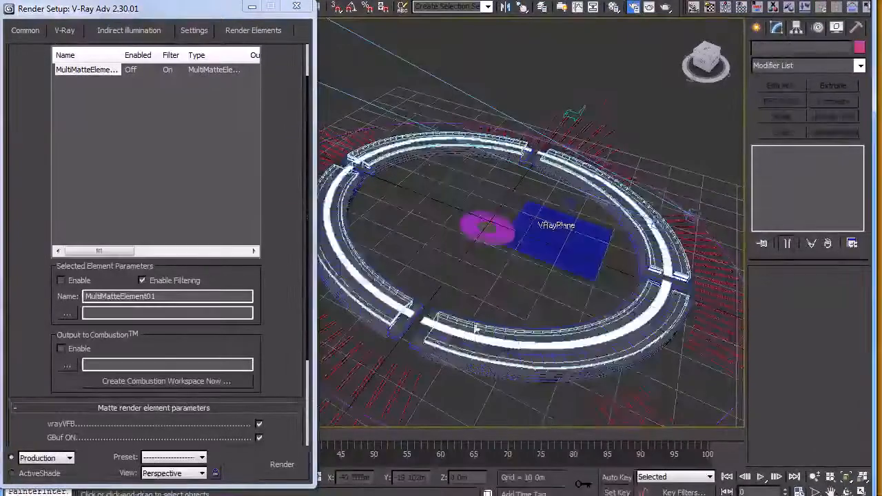
Hide the white strip that runs around the top of the ring building
{"action": "scroll", "coordinate": [429, 331], "scroll_direction": "up", "scroll_amount": 5}
{"action": "middle_click_drag", "start_coordinate": [429, 333], "coordinate": [450, 313]}
{"action": "left_click", "coordinate": [450, 314]}
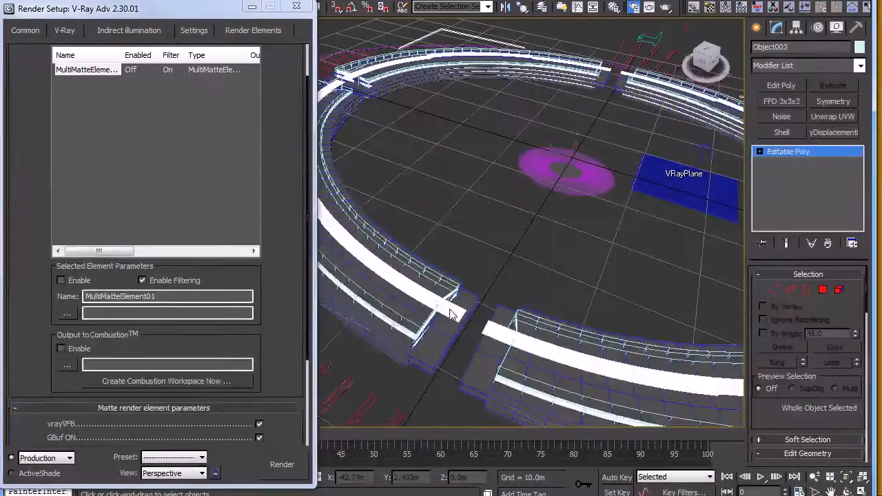
{"action": "right_click", "coordinate": [448, 307]}
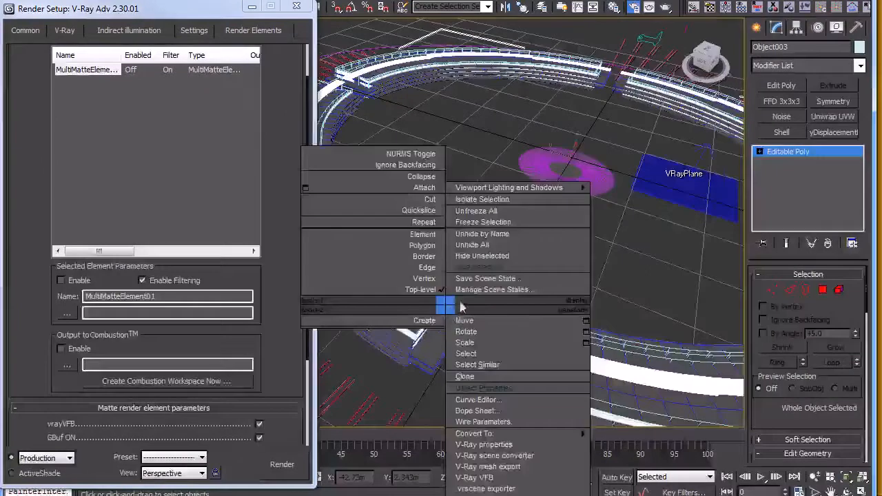
{"action": "left_click", "coordinate": [474, 271]}
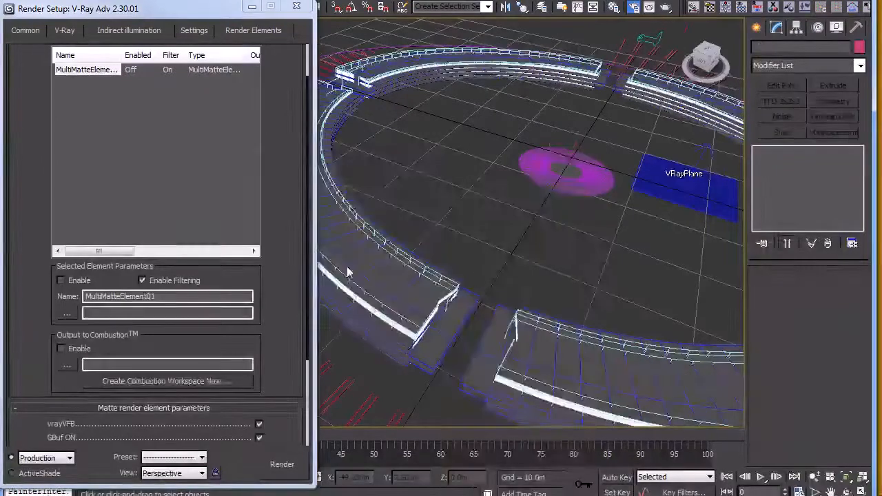
Add a VRaySelfIllumination render element to the render elements list
{"action": "scroll", "coordinate": [25, 133], "scroll_direction": "up", "scroll_amount": 2}
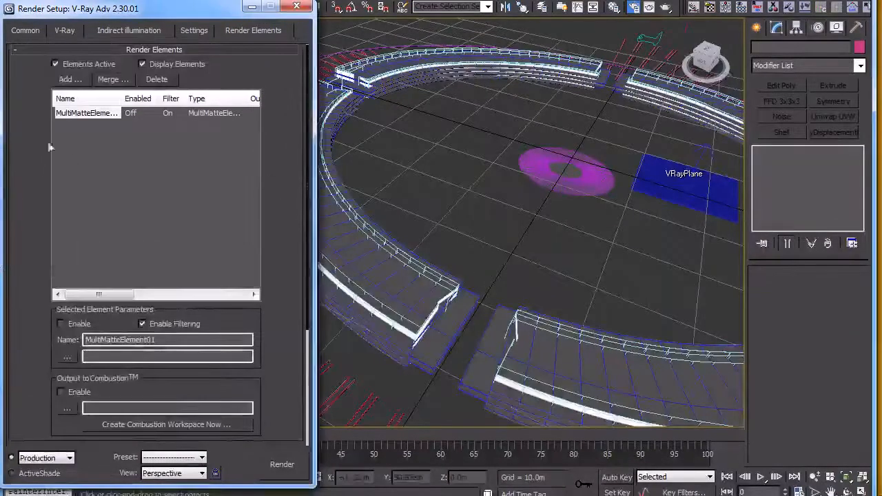
{"action": "left_click", "coordinate": [68, 79]}
{"action": "left_click_drag", "start_coordinate": [241, 207], "coordinate": [241, 328]}
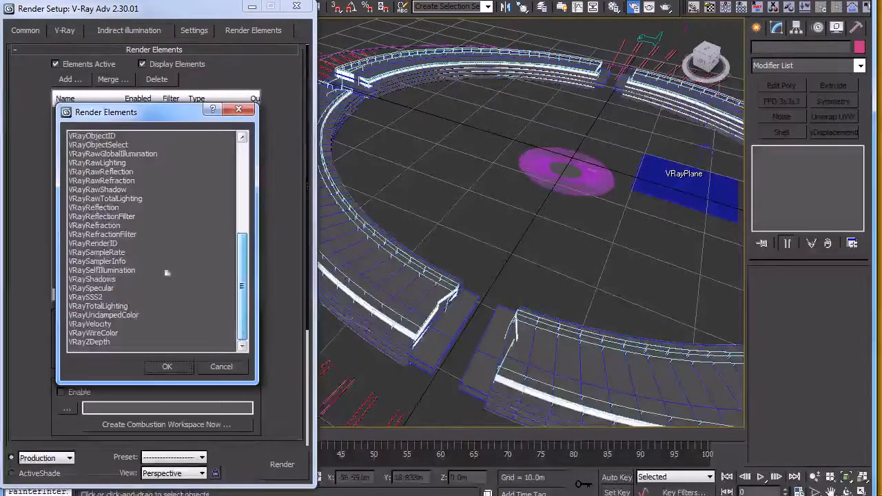
{"action": "left_click", "coordinate": [102, 270]}
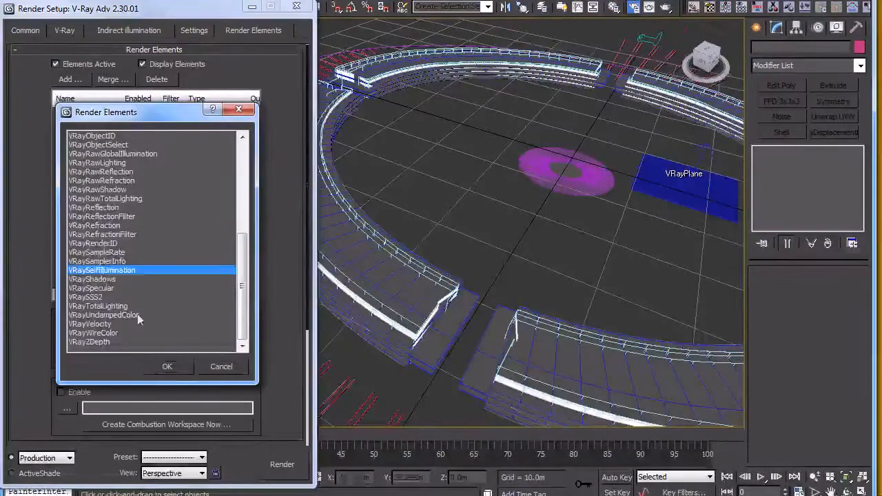
{"action": "left_click", "coordinate": [167, 366]}
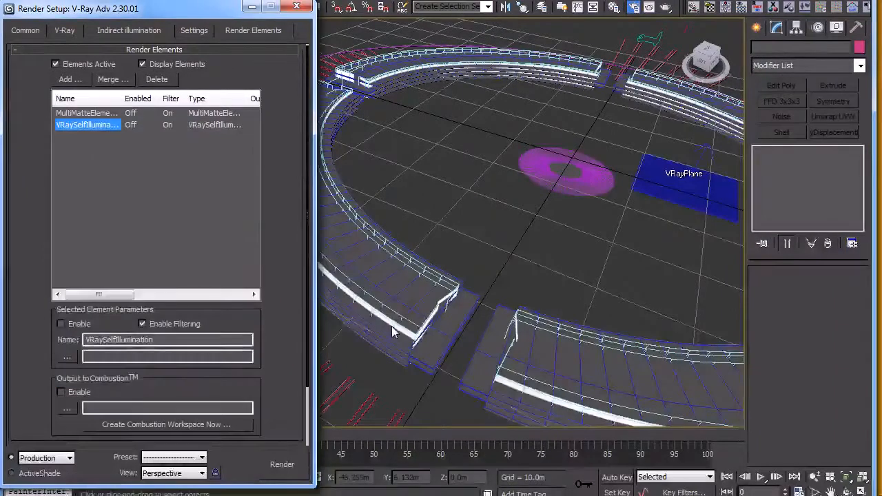
Select the three glass railing objects around the ring building, set their G-Buffer Object ID to 4, and hide them
{"action": "left_click", "coordinate": [416, 335]}
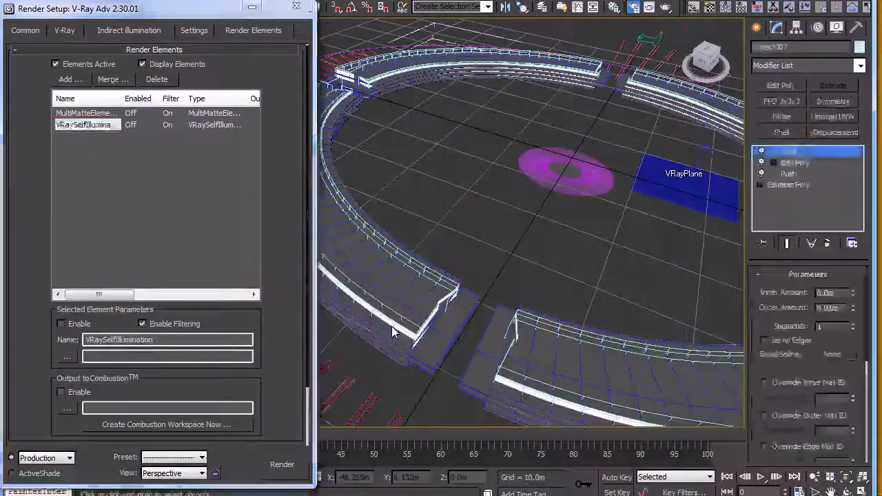
{"action": "left_click", "coordinate": [434, 283], "text": "ctrl"}
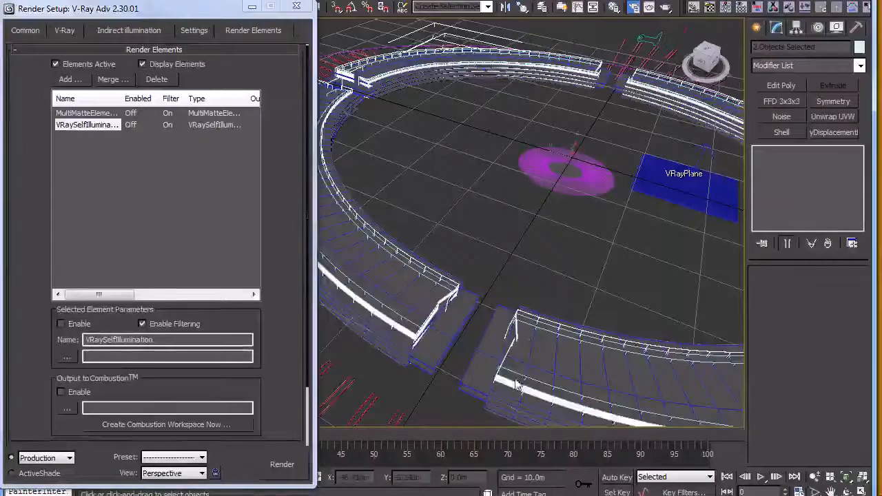
{"action": "middle_click_drag", "start_coordinate": [518, 384], "coordinate": [474, 279]}
{"action": "middle_click_drag", "start_coordinate": [474, 280], "coordinate": [477, 287]}
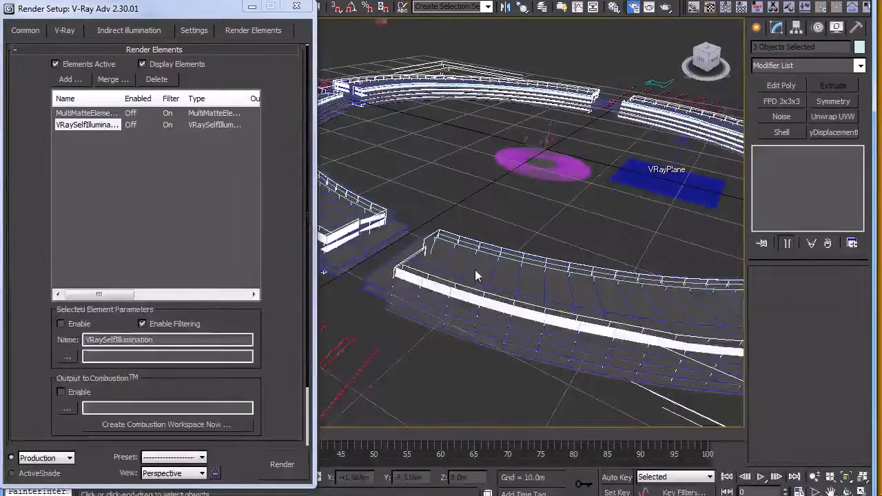
{"action": "right_click", "coordinate": [437, 277]}
{"action": "left_click", "coordinate": [473, 355]}
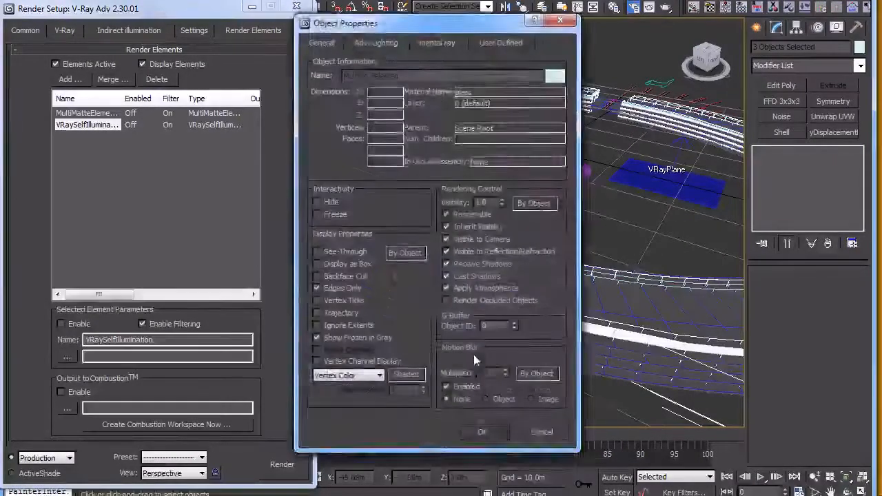
{"action": "type", "text": "4"}
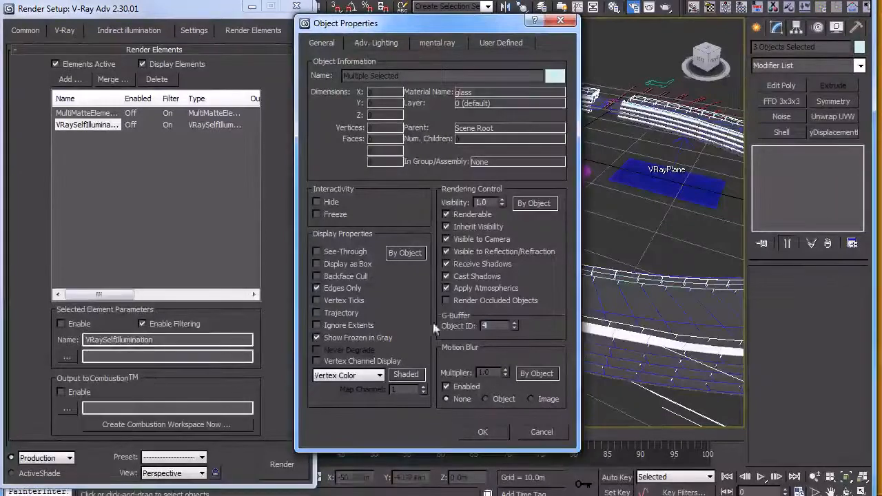
{"action": "left_click", "coordinate": [482, 432]}
{"action": "right_click", "coordinate": [537, 319]}
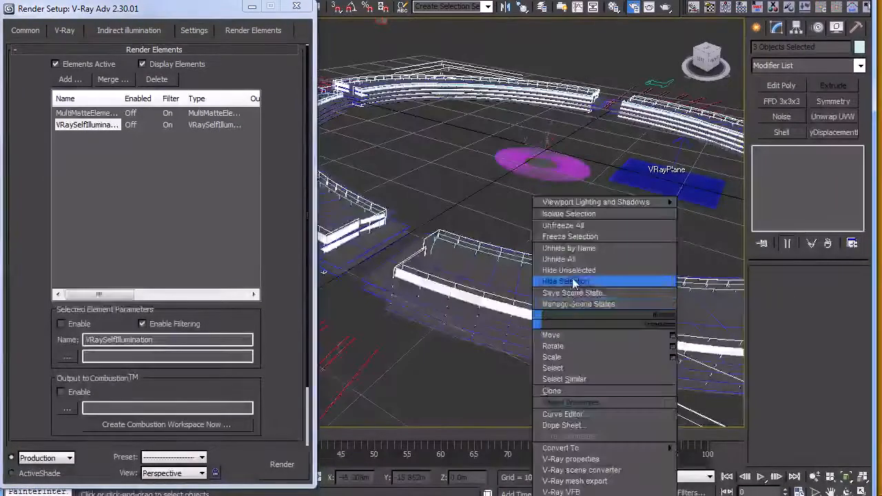
{"action": "left_click", "coordinate": [573, 281]}
Add a second MultiMatteElement to the render elements list and name it MultiMatteElement02
{"action": "left_click", "coordinate": [70, 80]}
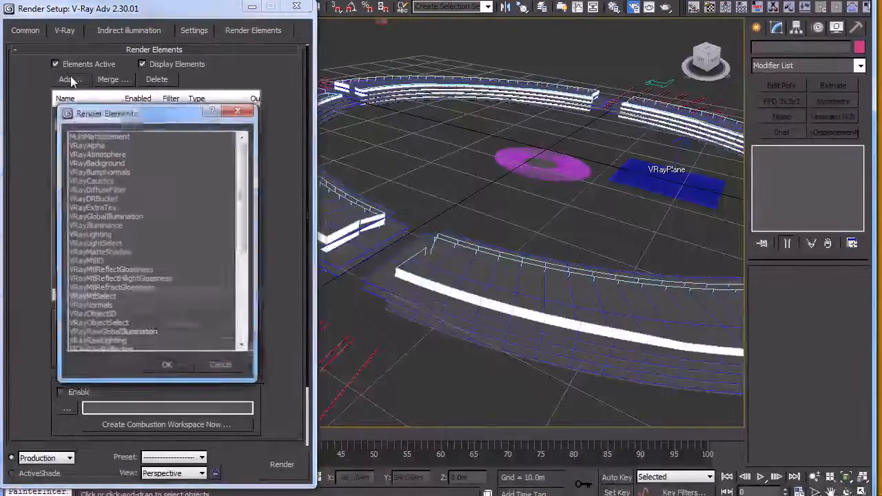
{"action": "left_click", "coordinate": [104, 137]}
{"action": "double_click", "coordinate": [104, 137]}
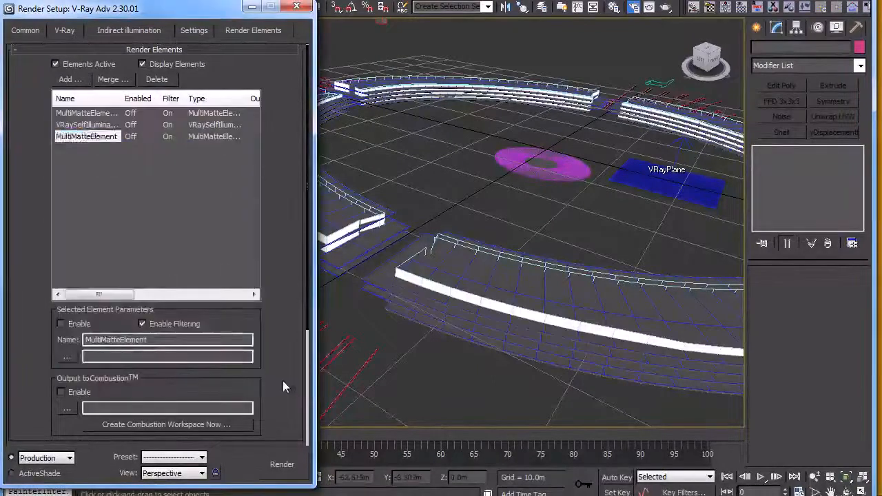
{"action": "scroll", "coordinate": [262, 283], "scroll_direction": "down", "scroll_amount": 5}
{"action": "left_click", "coordinate": [215, 251]}
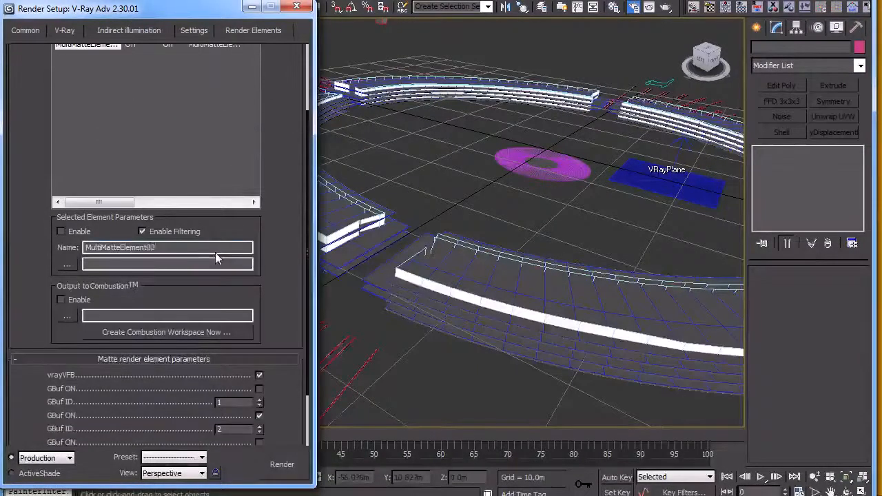
Set the GBuf IDs of MultiMatteElement02 to 4, 5 and 6, and switch on its first and third GBuf channels
{"action": "scroll", "coordinate": [285, 311], "scroll_direction": "down", "scroll_amount": 3}
{"action": "left_click_drag", "start_coordinate": [240, 351], "coordinate": [131, 353]}
{"action": "type", "text": "4"}
{"action": "left_click_drag", "start_coordinate": [233, 381], "coordinate": [117, 378]}
{"action": "type", "text": "5"}
{"action": "double_click", "coordinate": [225, 406]}
{"action": "type", "text": "6"}
{"action": "left_click", "coordinate": [260, 392]}
{"action": "scroll", "coordinate": [256, 344], "scroll_direction": "down", "scroll_amount": 1}
{"action": "left_click", "coordinate": [259, 333]}
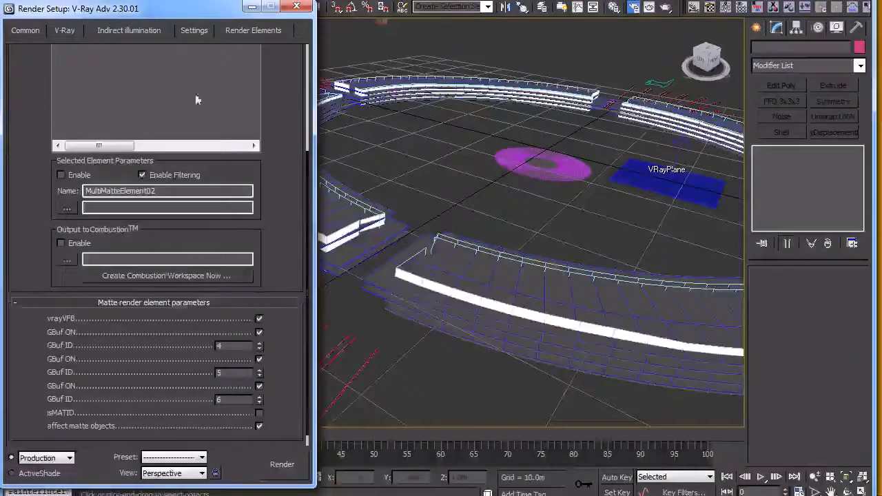
{"action": "left_click_drag", "start_coordinate": [293, 82], "coordinate": [301, 246]}
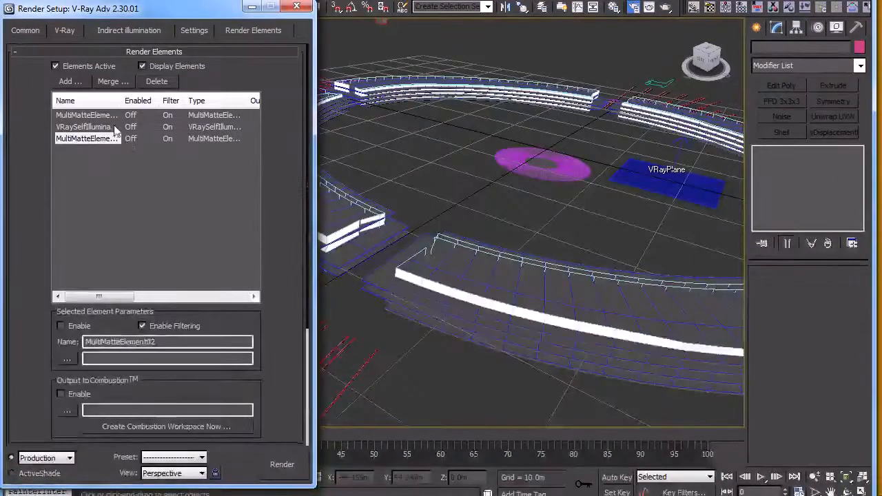